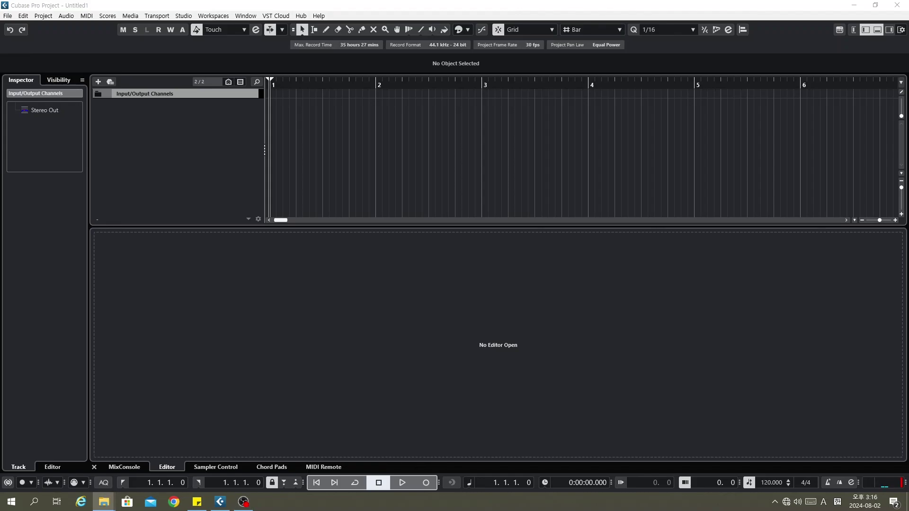
Import the vocal shout one-shot sample onto an audio track at bar 1 and play it back.
drag(0, 131, 281, 132)
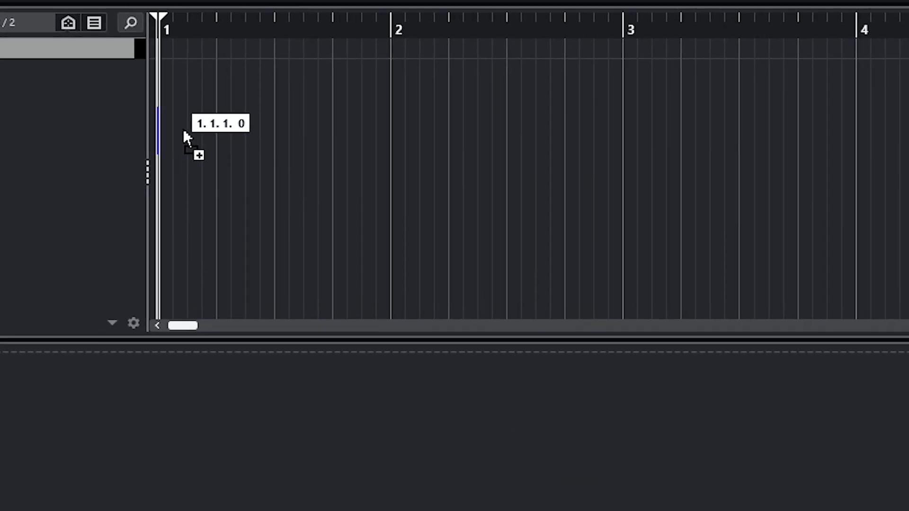
drag(182, 129, 169, 72)
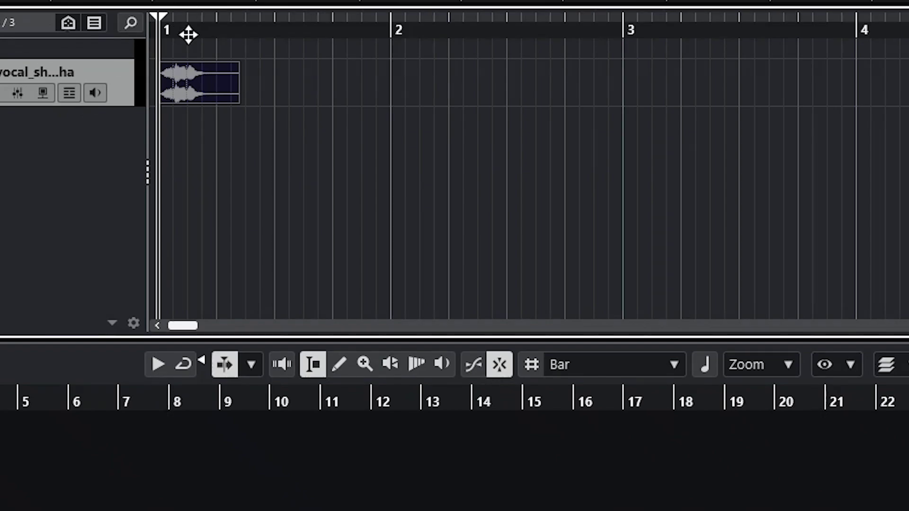
key(space)
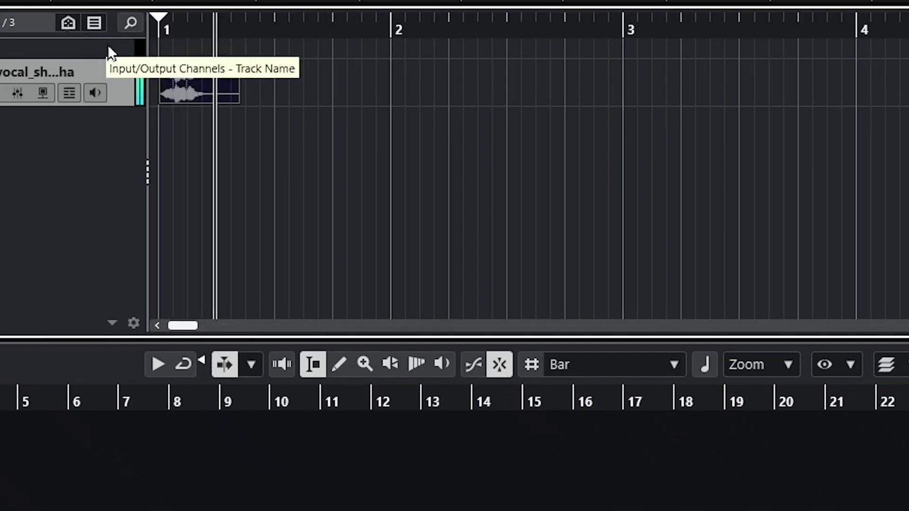
key(space)
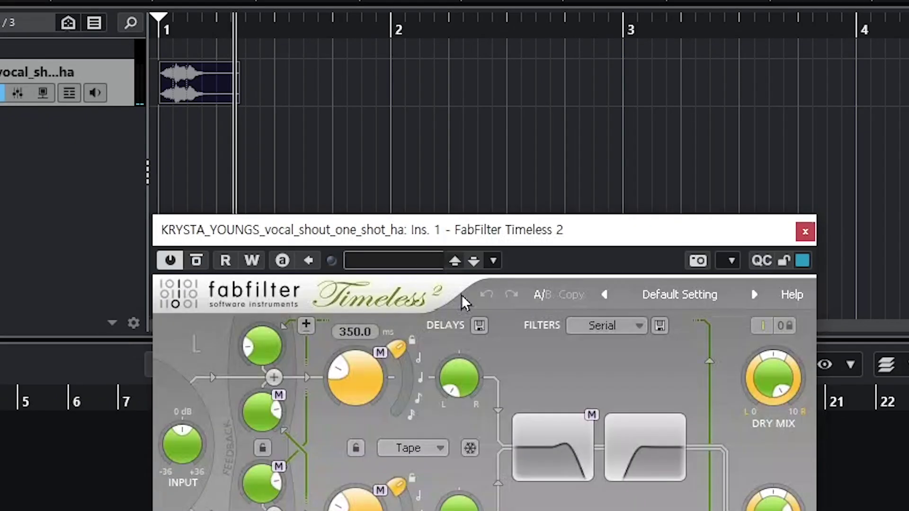
Move the FabFilter Timeless 2 window higher over the project and inspect its left and right delay time controls.
drag(462, 231, 458, 146)
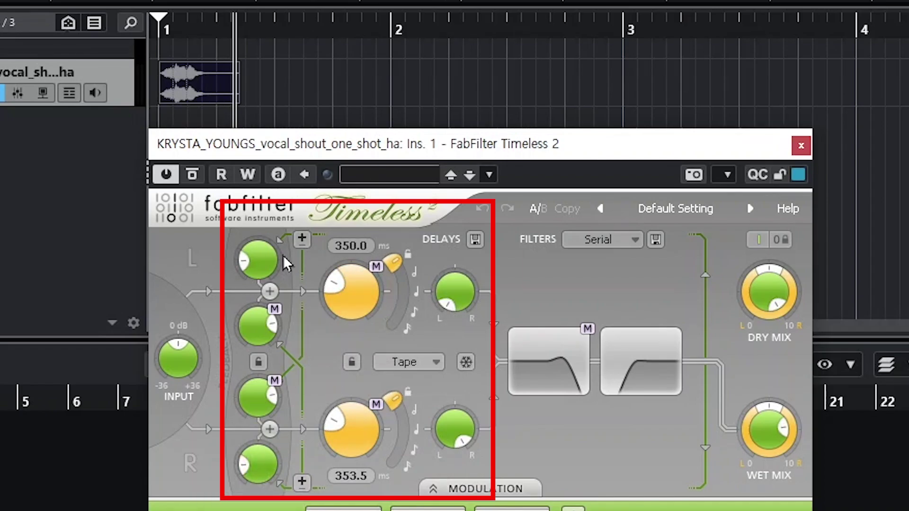
mouse_move(401, 286)
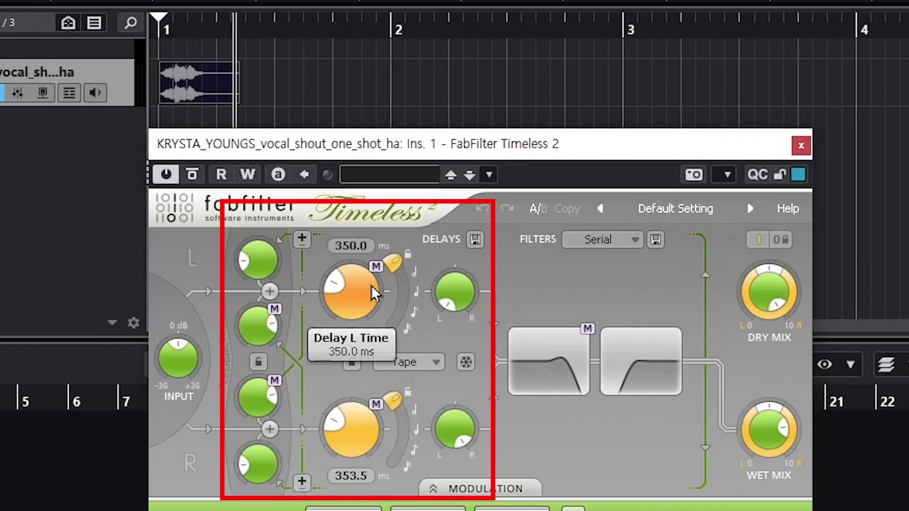
mouse_move(345, 287)
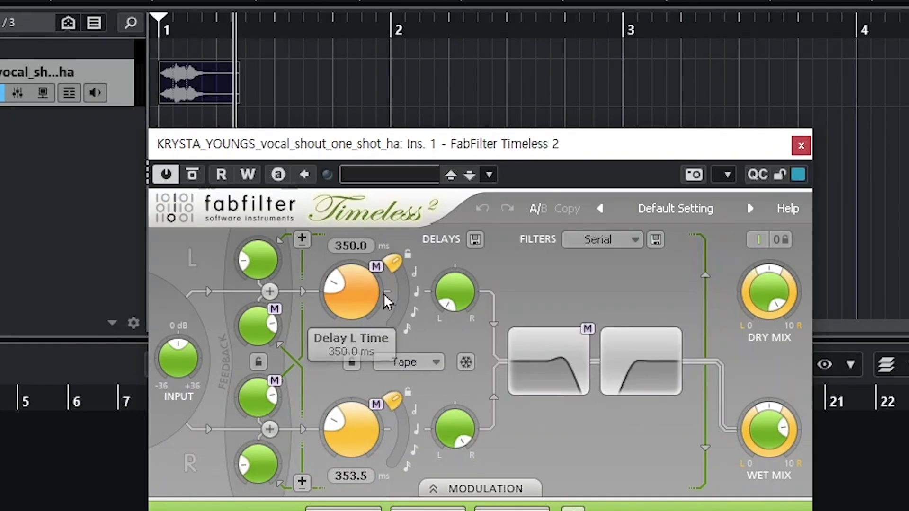
mouse_move(372, 444)
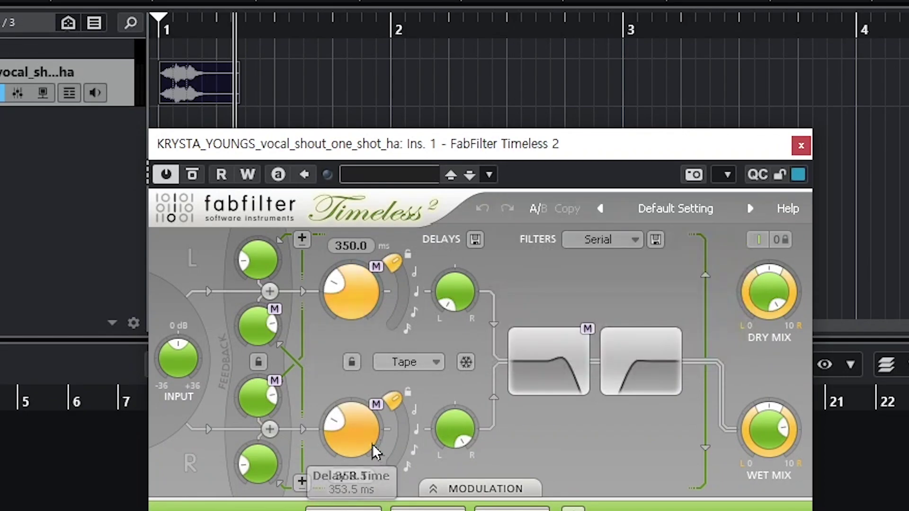
mouse_move(357, 260)
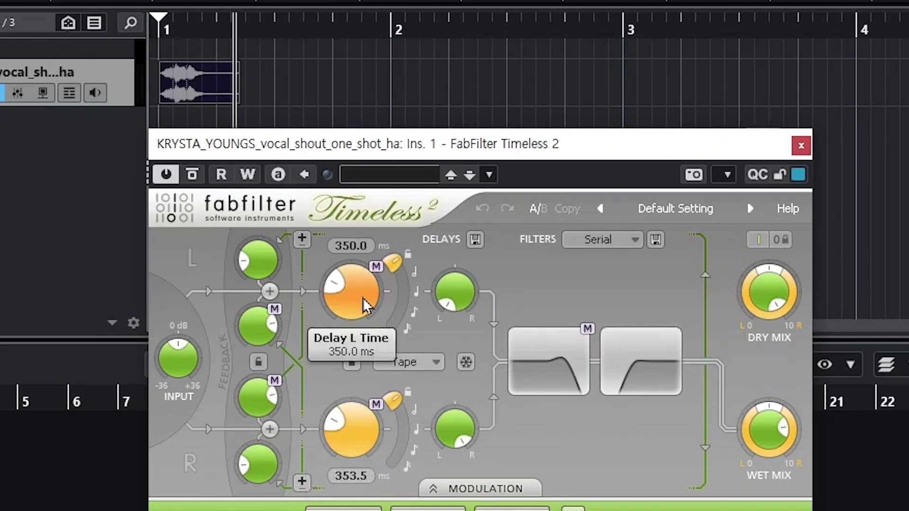
mouse_move(371, 279)
Set both the left and right delay times to 500 ms.
mouse_move(347, 286)
mouse_down()
mouse_move(354, 299)
mouse_move(351, 277)
mouse_move(365, 277)
mouse_move(371, 296)
mouse_move(352, 279)
mouse_move(341, 287)
mouse_up()
mouse_move(326, 426)
mouse_down()
mouse_move(343, 408)
mouse_move(337, 419)
mouse_up()
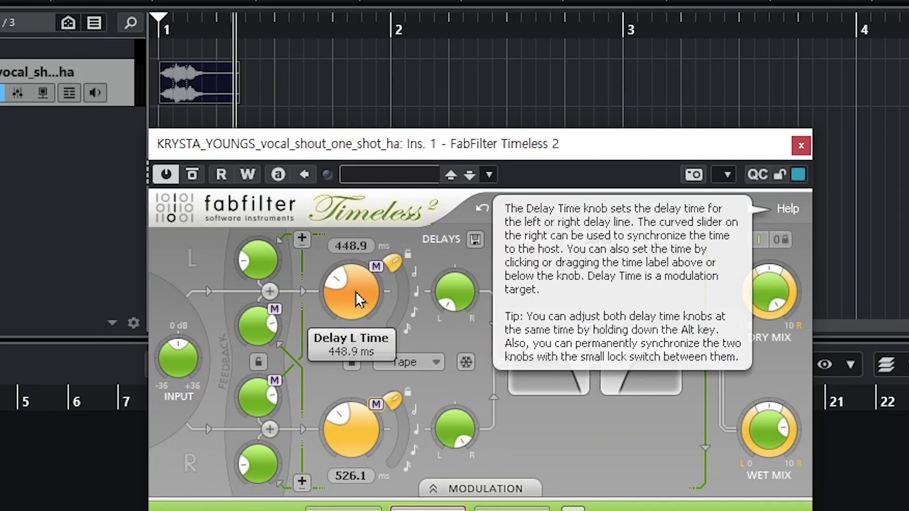
double_click(356, 292)
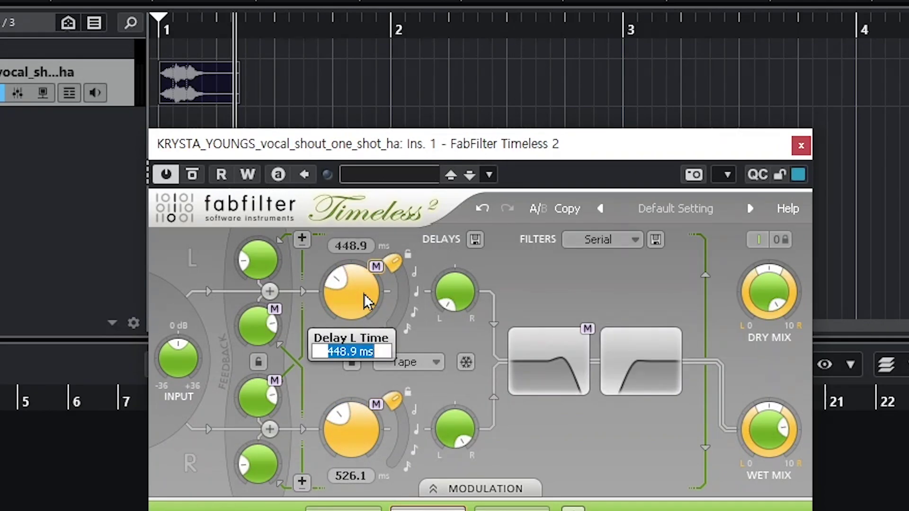
text(500)
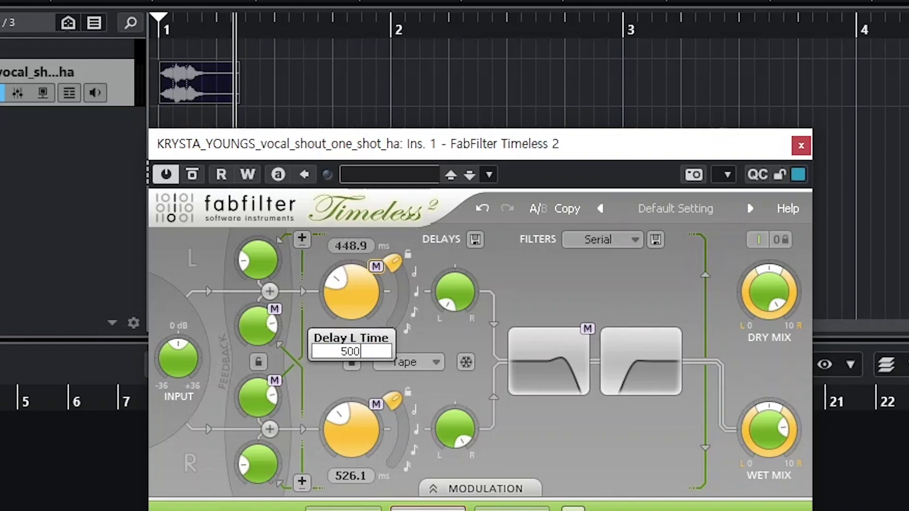
key(Return)
double_click(354, 422)
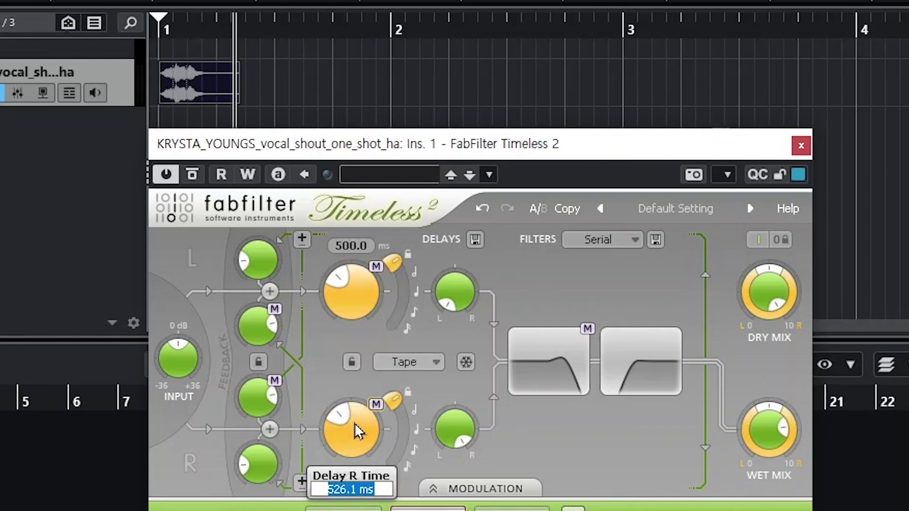
text(500)
key(Return)
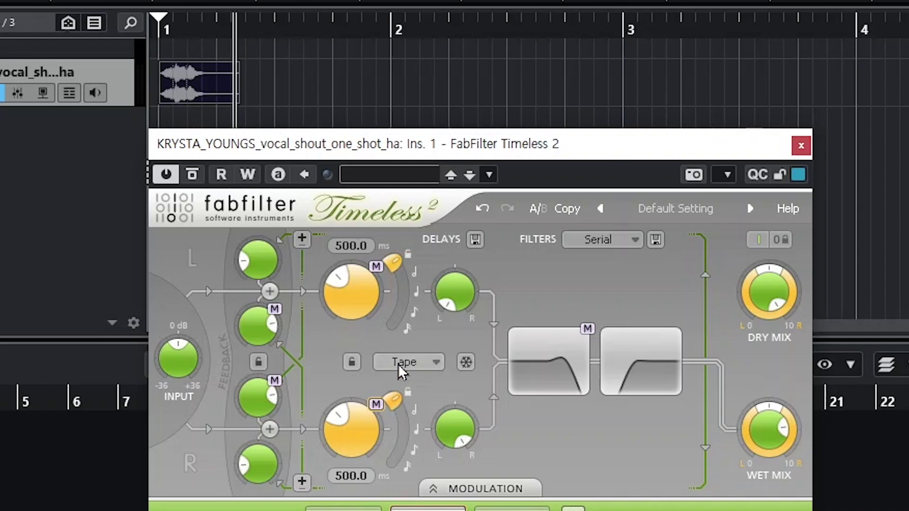
Try syncing the left and right delay lines to the host tempo near the half-note setting.
drag(396, 260, 402, 280)
drag(396, 405, 403, 414)
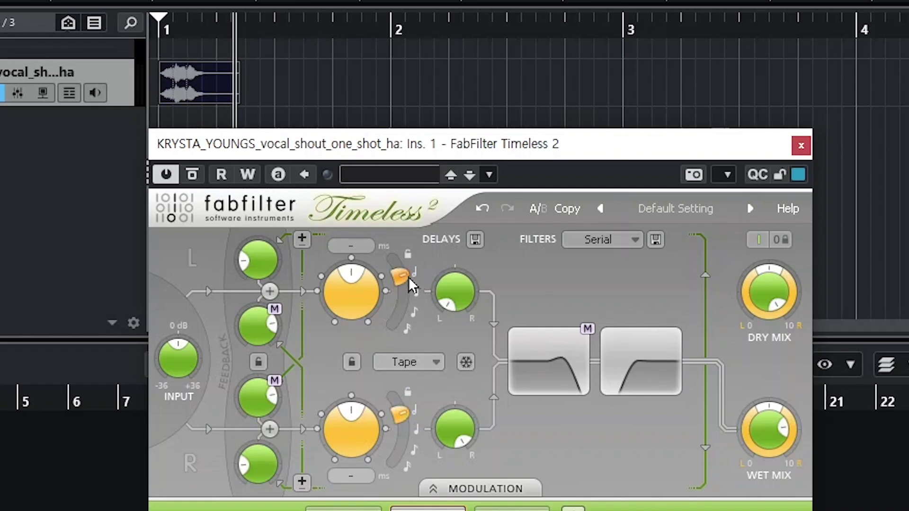
mouse_move(409, 280)
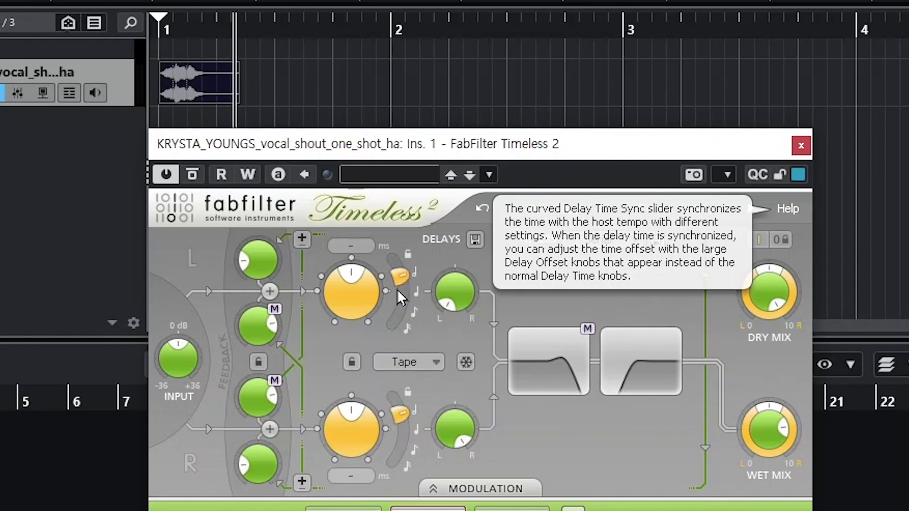
mouse_move(375, 296)
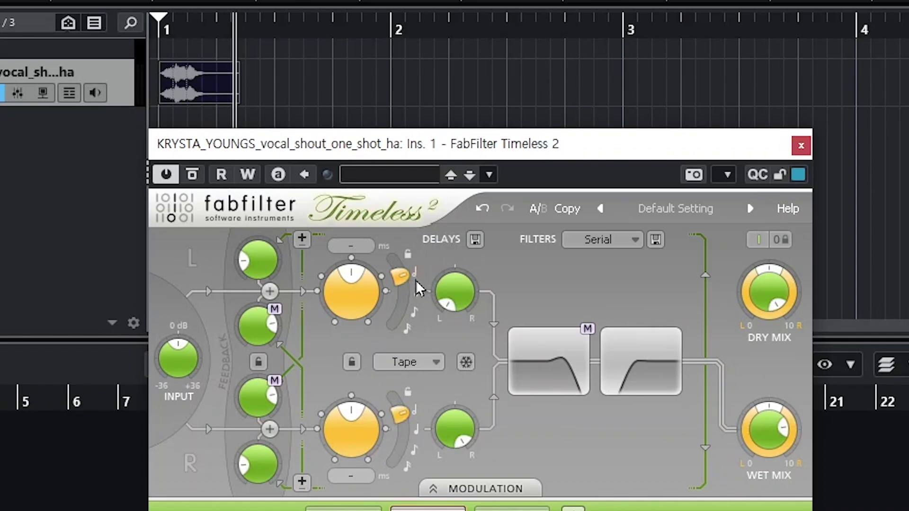
Try other tempo-sync values on the delay lines, moving the left one near the shortest note and to the quarter note.
drag(400, 280, 391, 324)
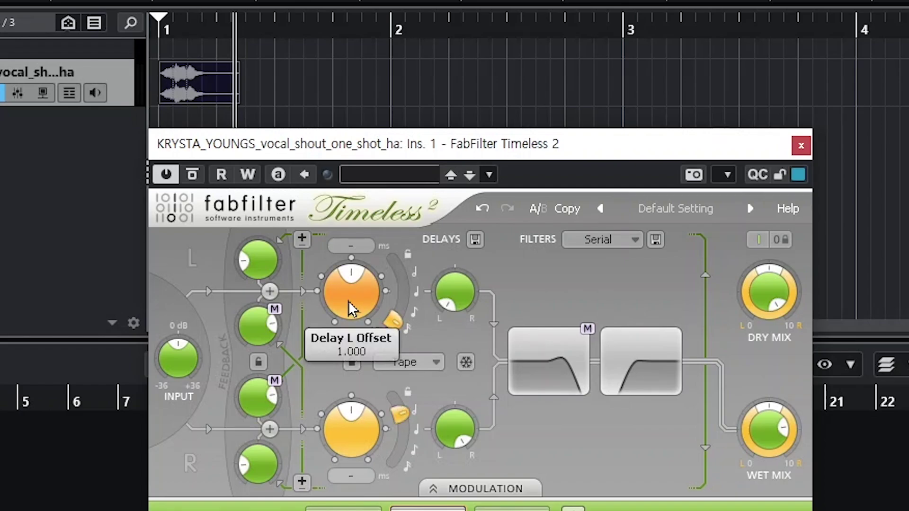
mouse_move(347, 300)
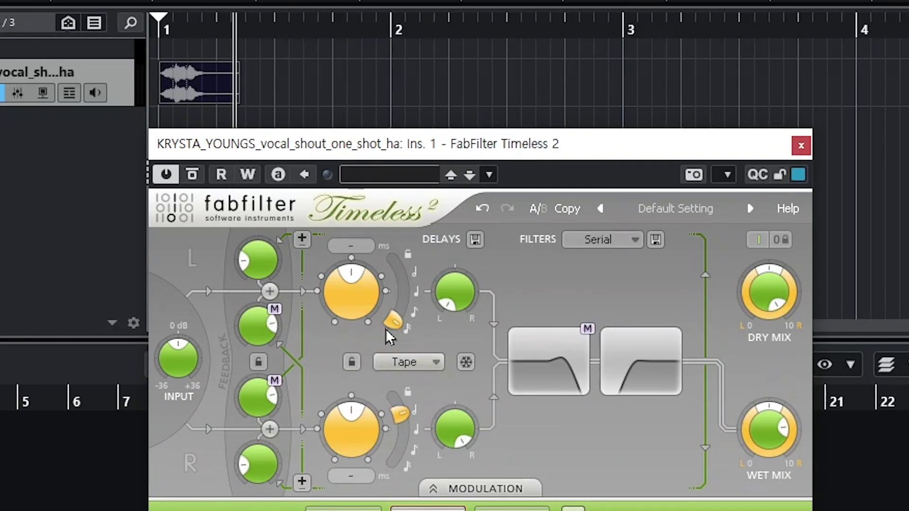
mouse_move(407, 292)
mouse_down()
mouse_move(399, 269)
mouse_move(408, 297)
mouse_up()
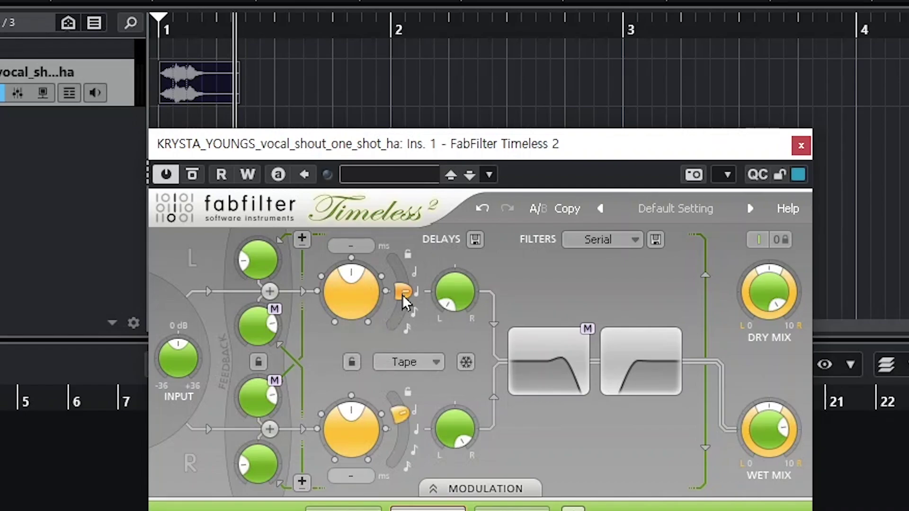
drag(404, 397, 414, 412)
drag(406, 422, 408, 436)
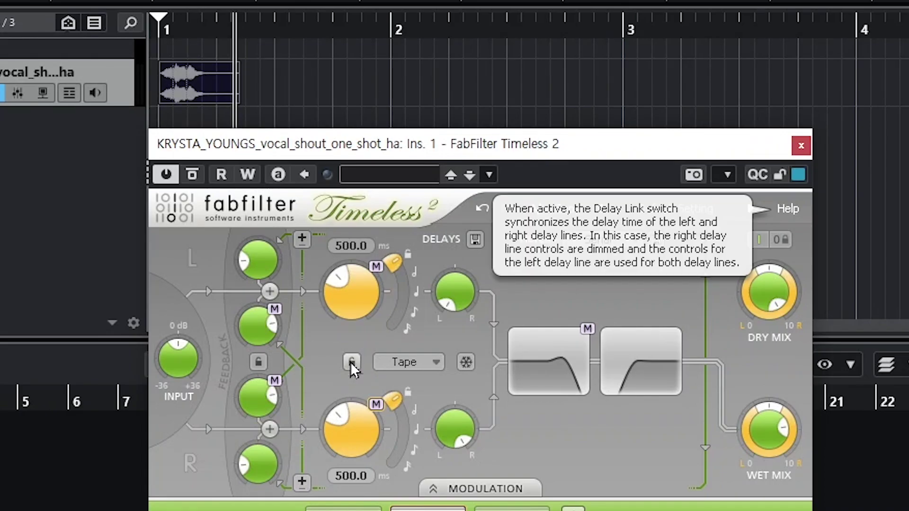
Link the delay times of the left and right delay lines, toggling the link off and on again.
click(350, 361)
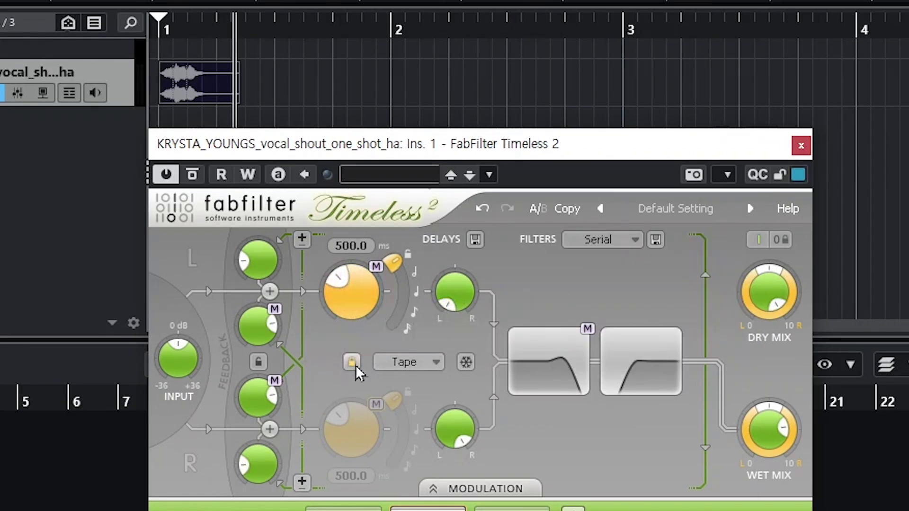
click(354, 364)
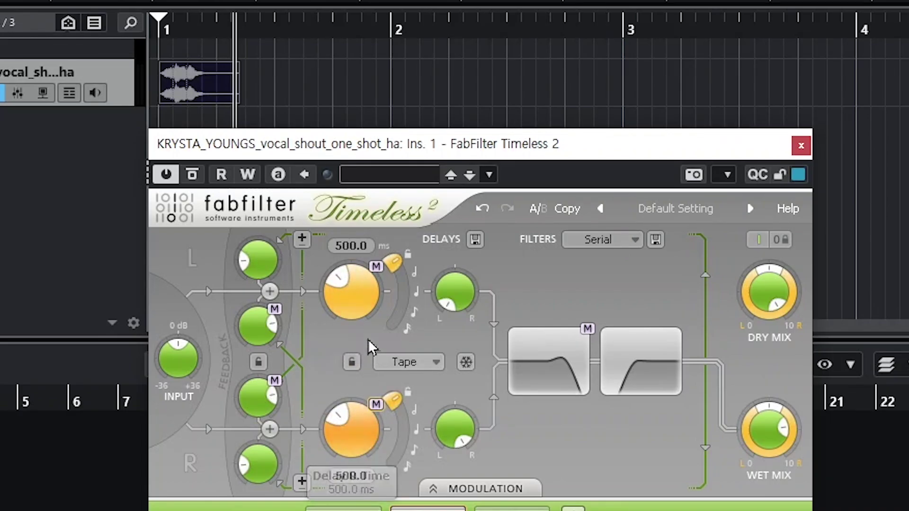
click(352, 363)
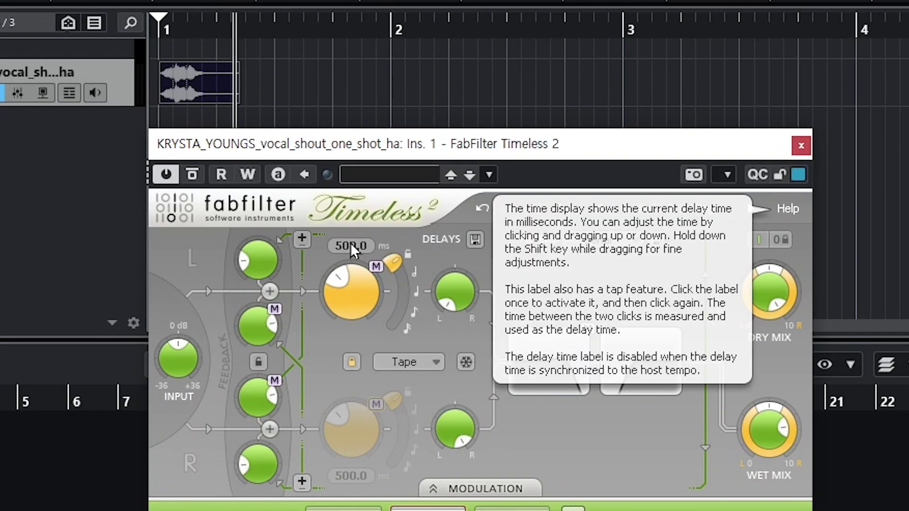
Try tapping in the linked delay time, first slowly for about 2752 ms and again quickly for about 120 to 167 ms.
click(351, 243)
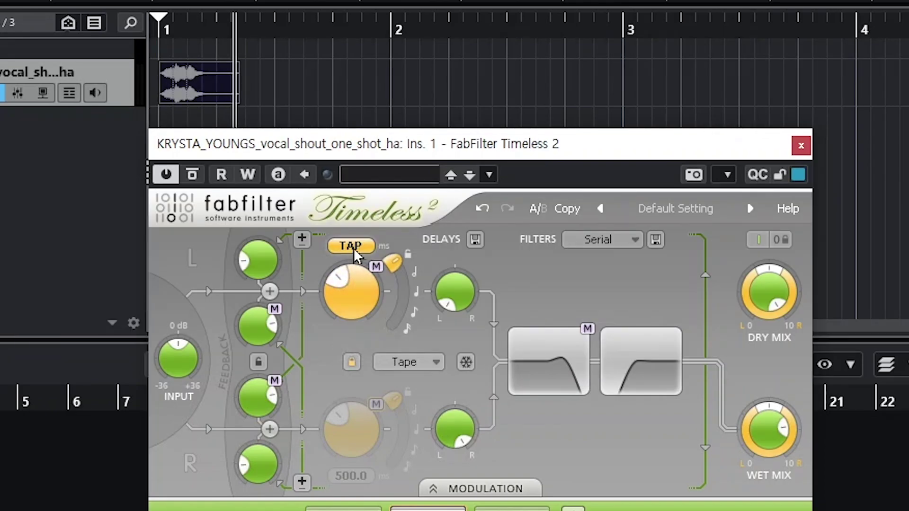
click(353, 246)
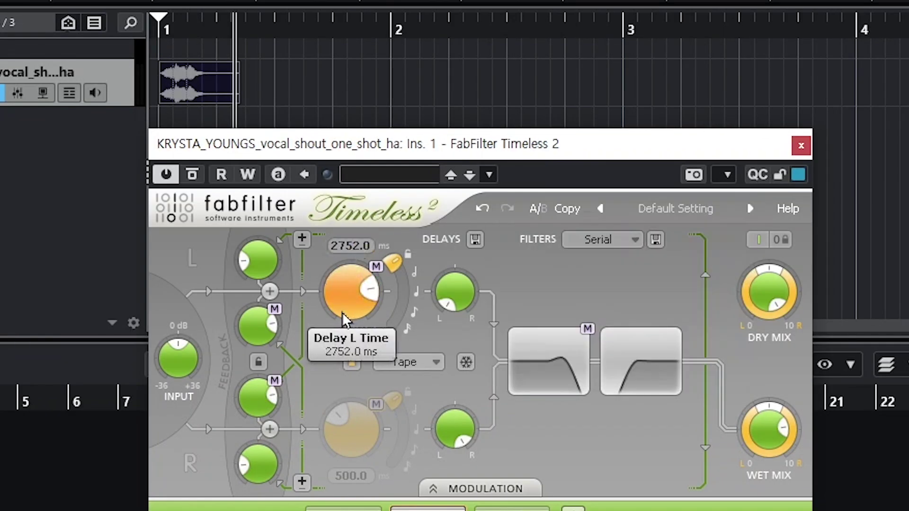
mouse_move(353, 251)
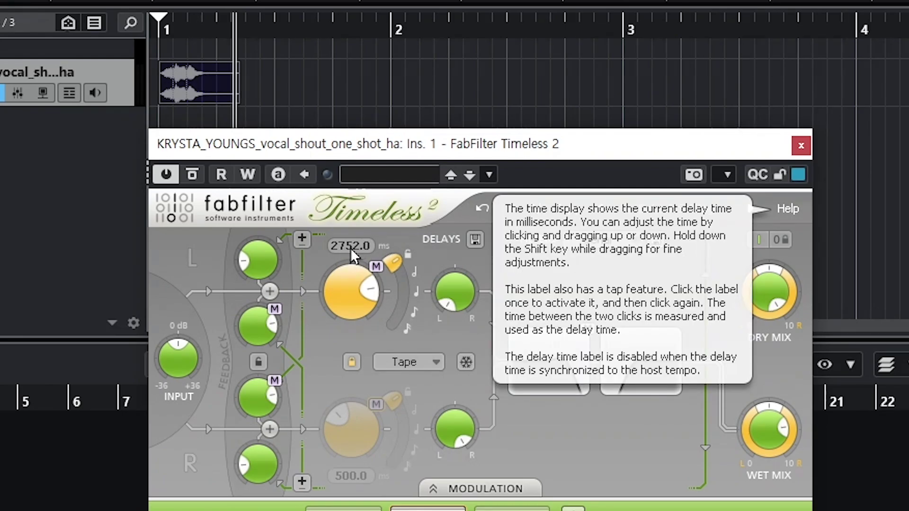
double_click(350, 248)
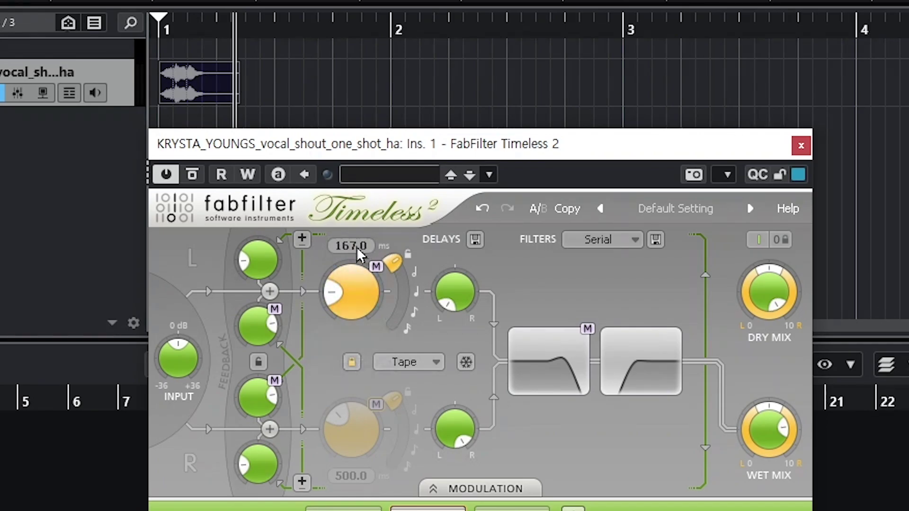
double_click(353, 246)
scroll(354, 246, down, 3)
double_click(354, 246)
double_click(354, 246)
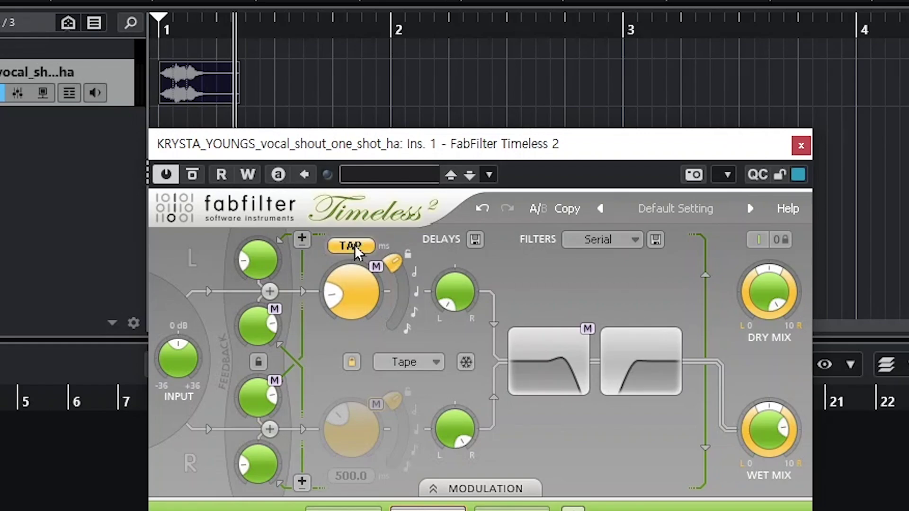
scroll(348, 246, down, 9)
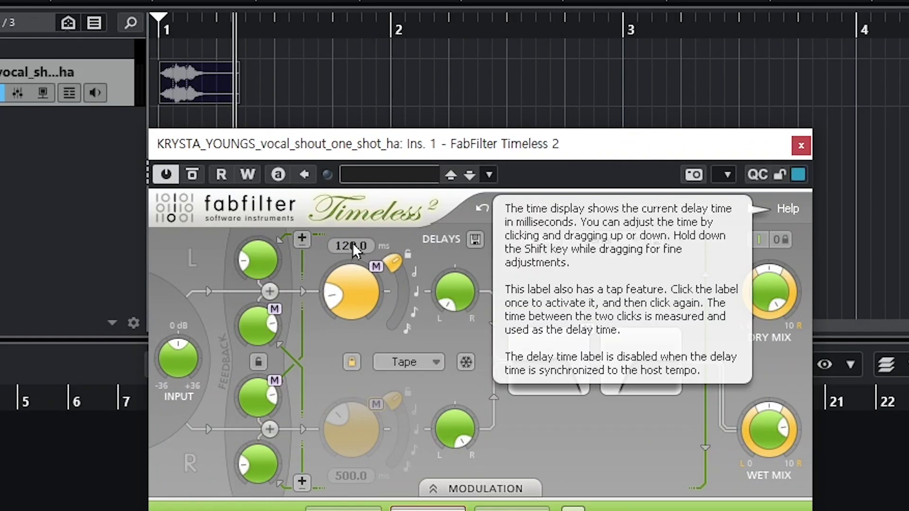
double_click(352, 246)
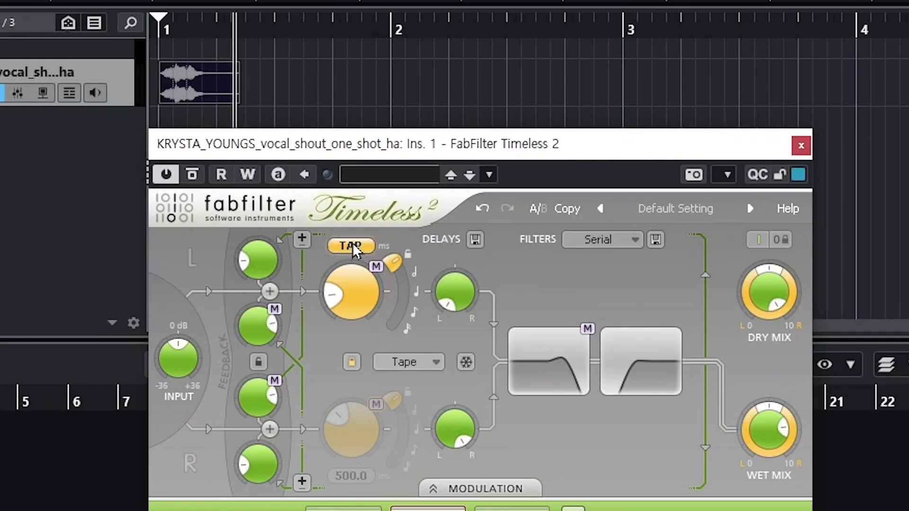
double_click(352, 245)
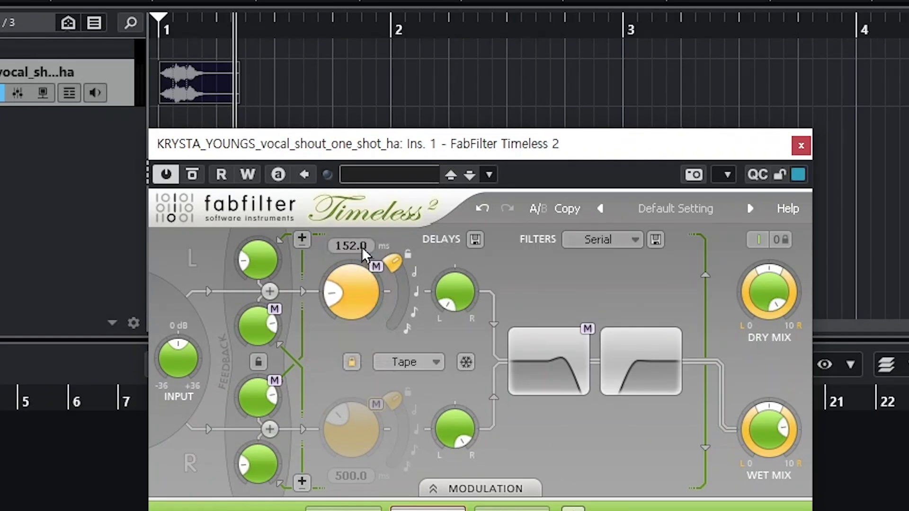
double_click(362, 245)
Try tapping in the linked delay time at slower tempos, for about 1481 ms and about 2616 ms.
mouse_move(353, 245)
click(351, 244)
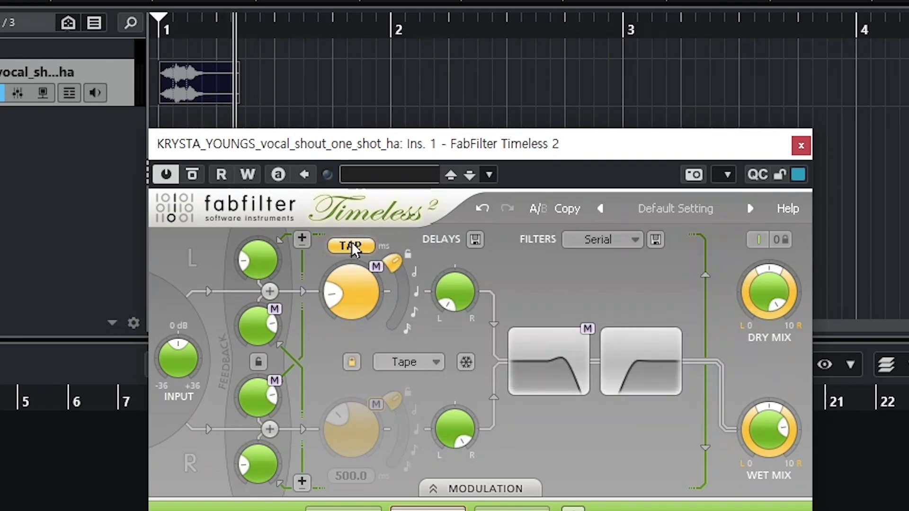
click(351, 242)
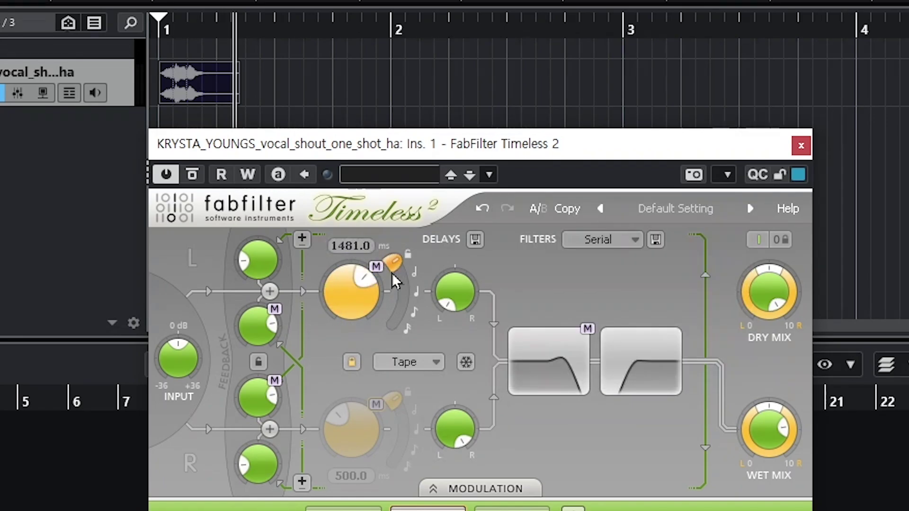
click(354, 247)
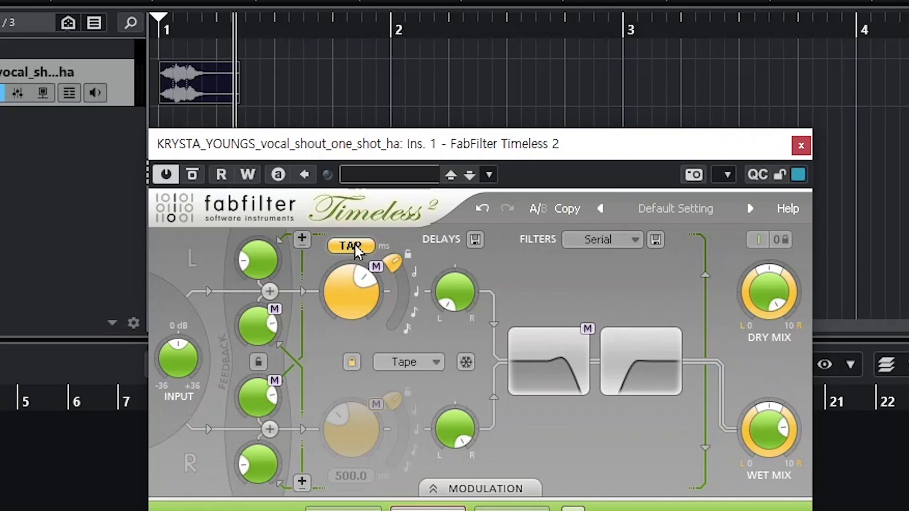
click(355, 248)
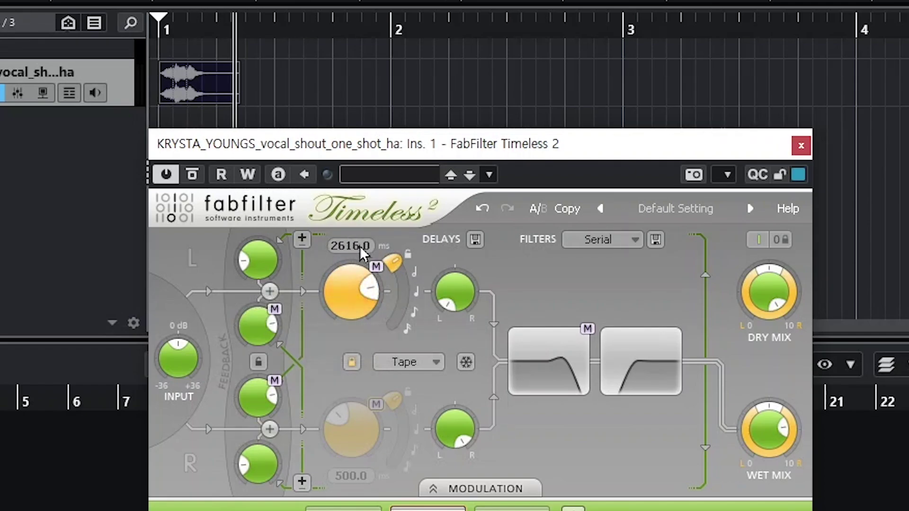
mouse_move(359, 246)
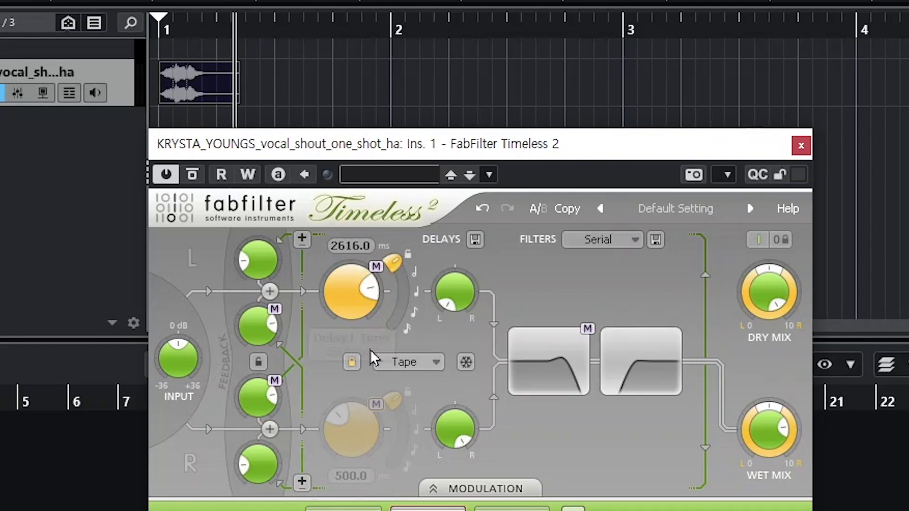
Unlink the left and right delay times and narrow both delay pans toward the centre, the left one to about -0.22.
click(350, 362)
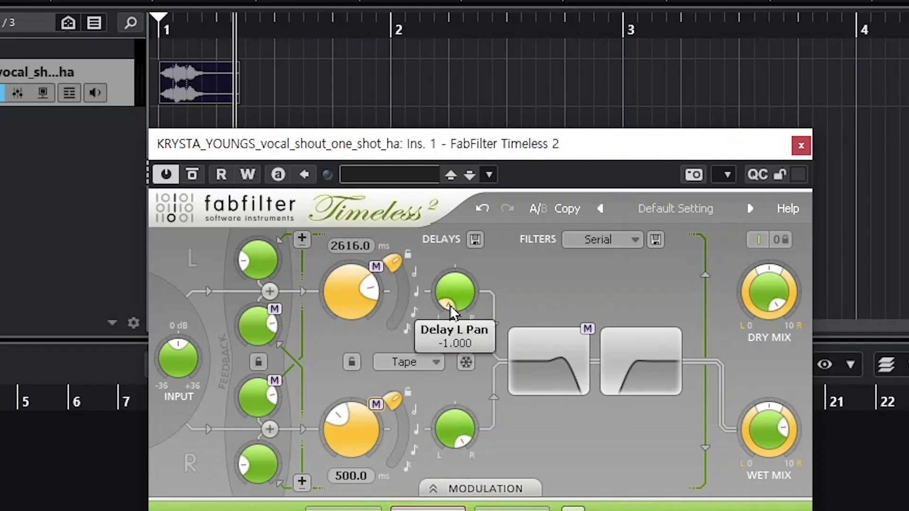
drag(454, 297, 444, 280)
drag(460, 448, 471, 430)
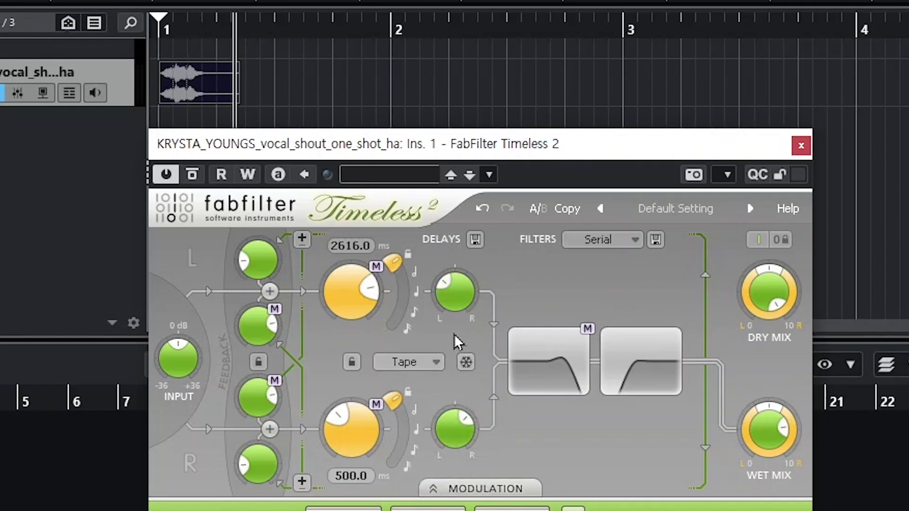
mouse_move(448, 282)
mouse_down()
mouse_move(442, 311)
mouse_move(468, 321)
mouse_move(437, 291)
mouse_move(442, 276)
mouse_up()
drag(465, 419, 465, 418)
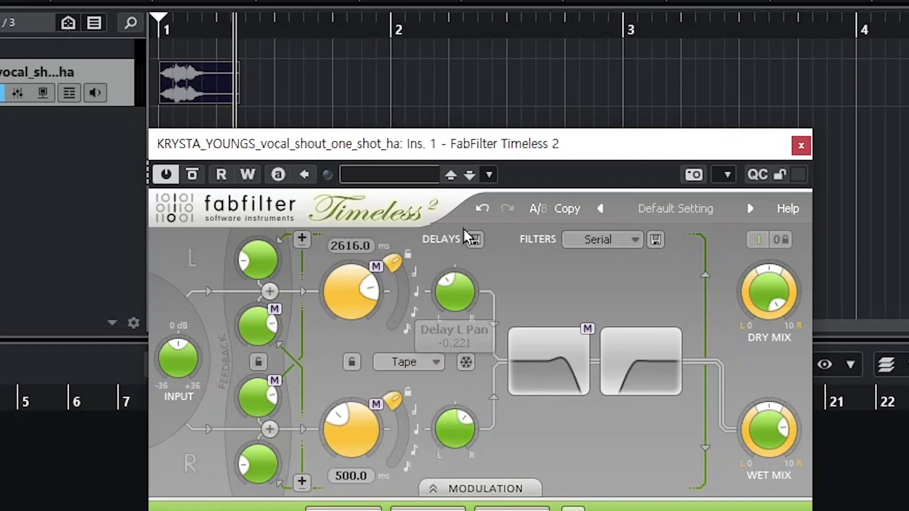
Pan the right delay line to about 0.94 and the left delay line fully left.
drag(462, 433, 479, 476)
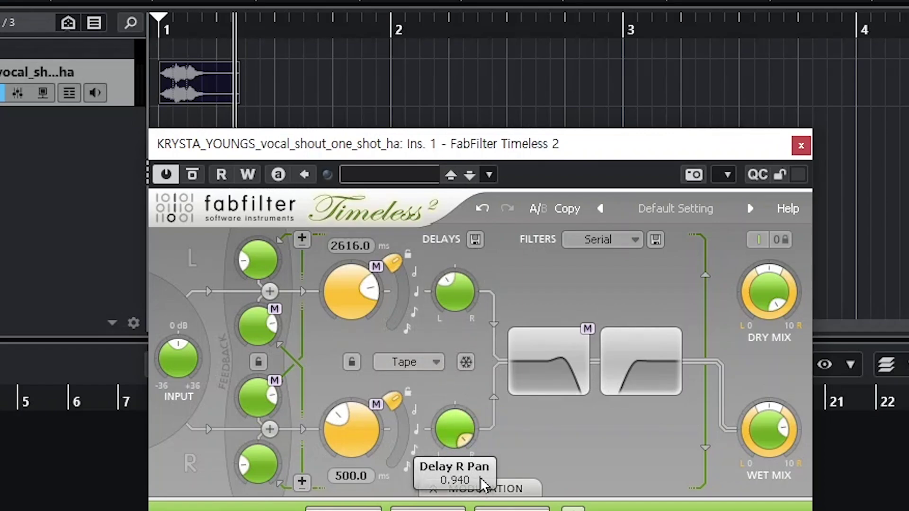
drag(461, 281, 468, 345)
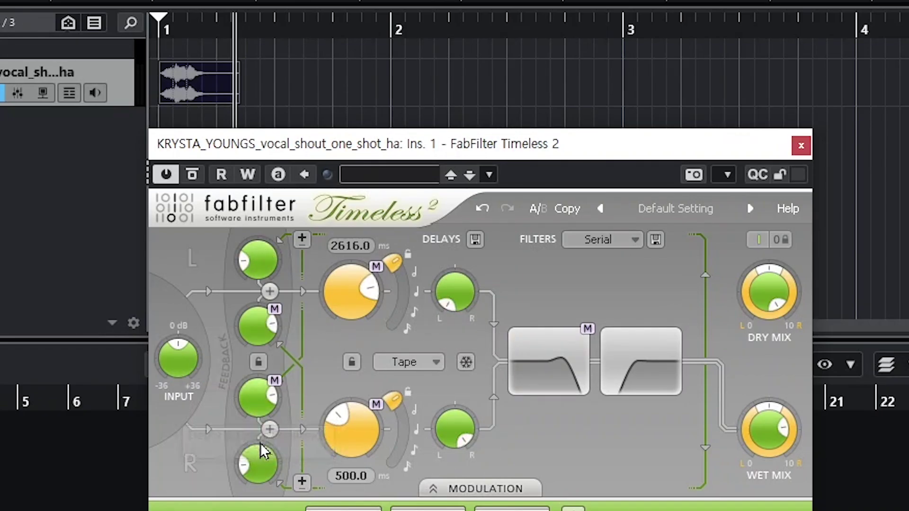
Check the feedback amounts of both delay lines and play the vocal sample from the project start.
mouse_move(267, 460)
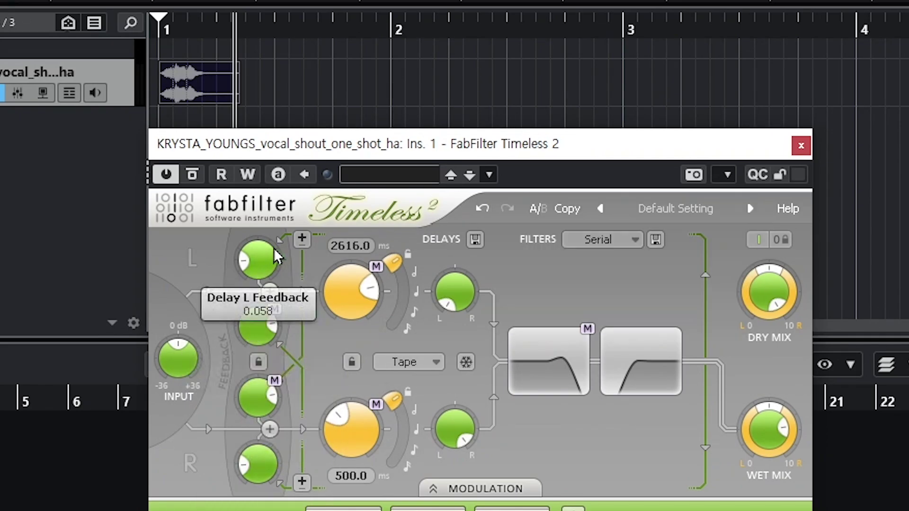
mouse_move(261, 259)
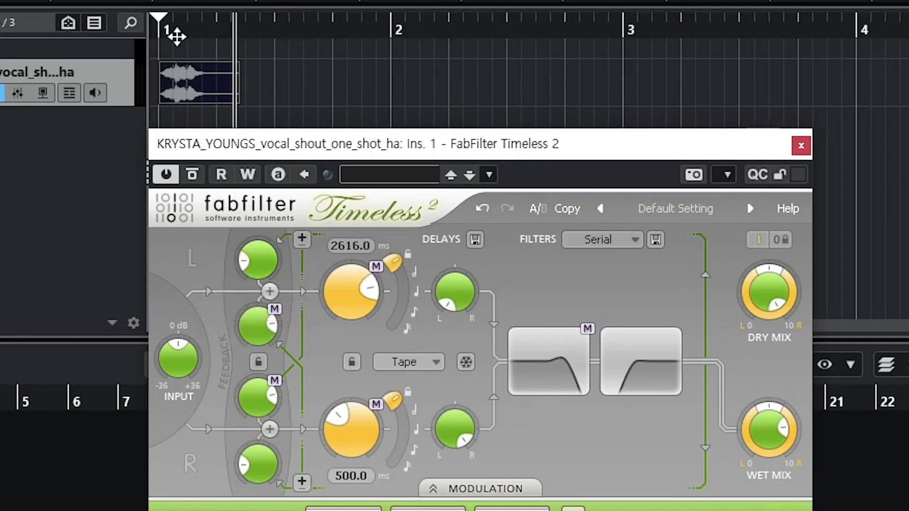
drag(188, 26, 137, 33)
key(space)
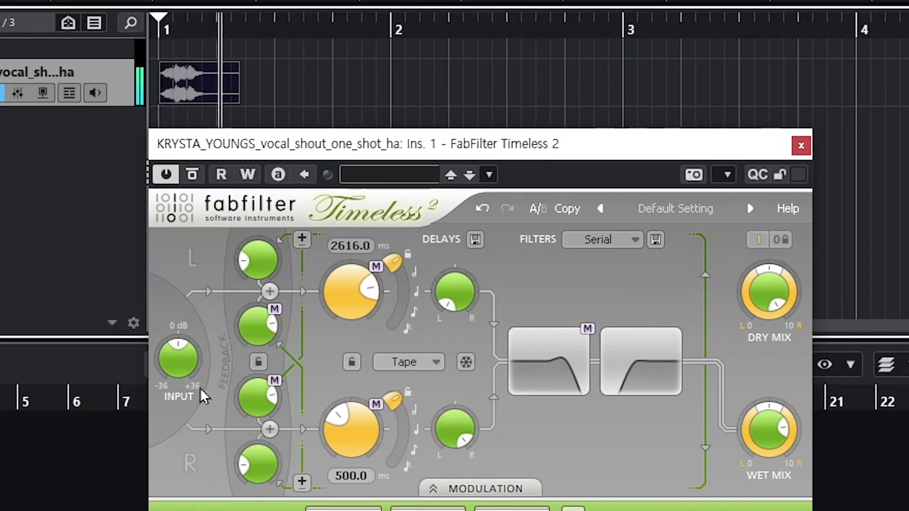
key(space)
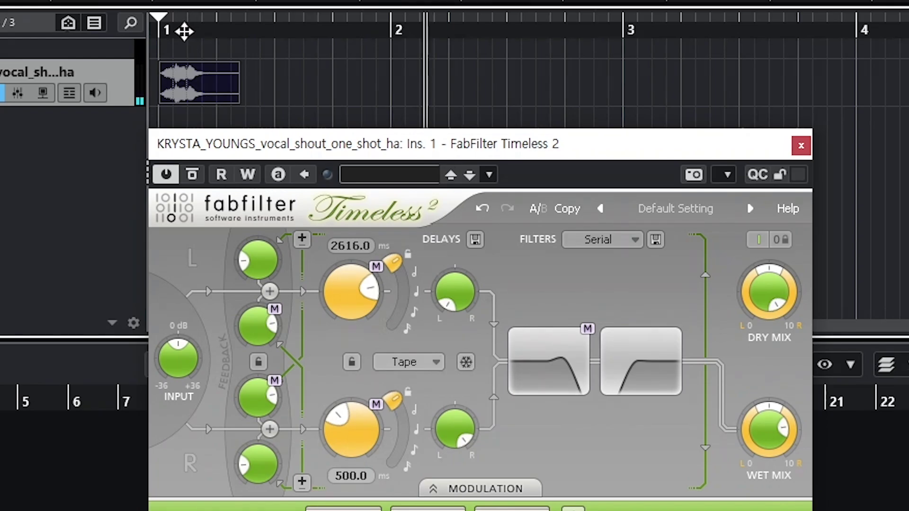
Set the delay times of both the left and right delay lines to 250 ms.
drag(372, 286, 328, 290)
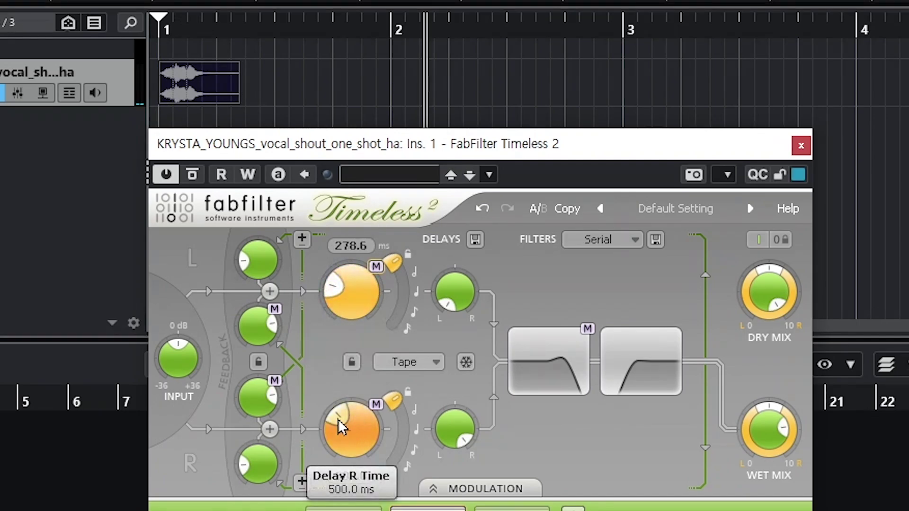
double_click(353, 299)
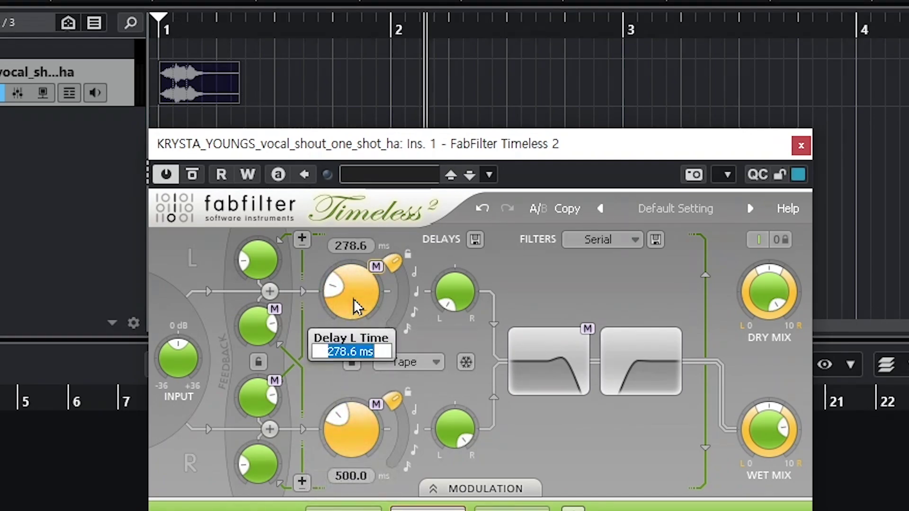
text(250)
key(Return)
double_click(354, 430)
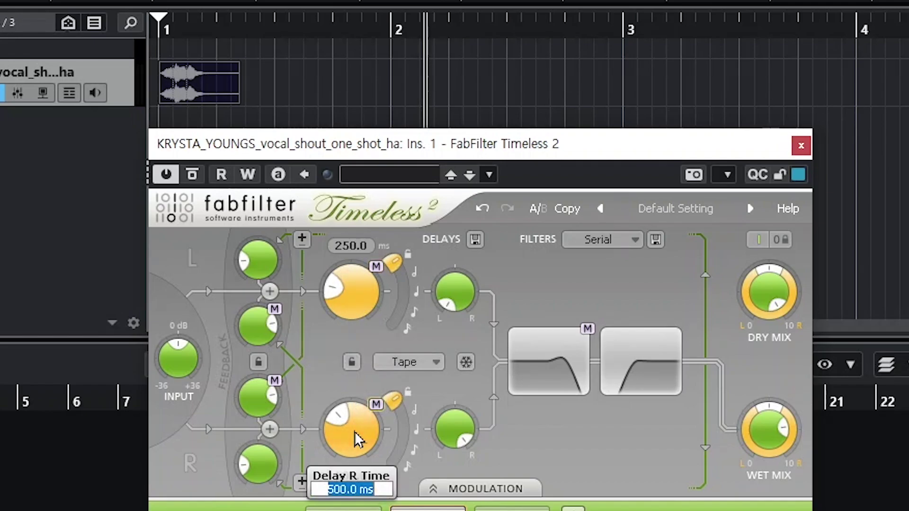
text(250)
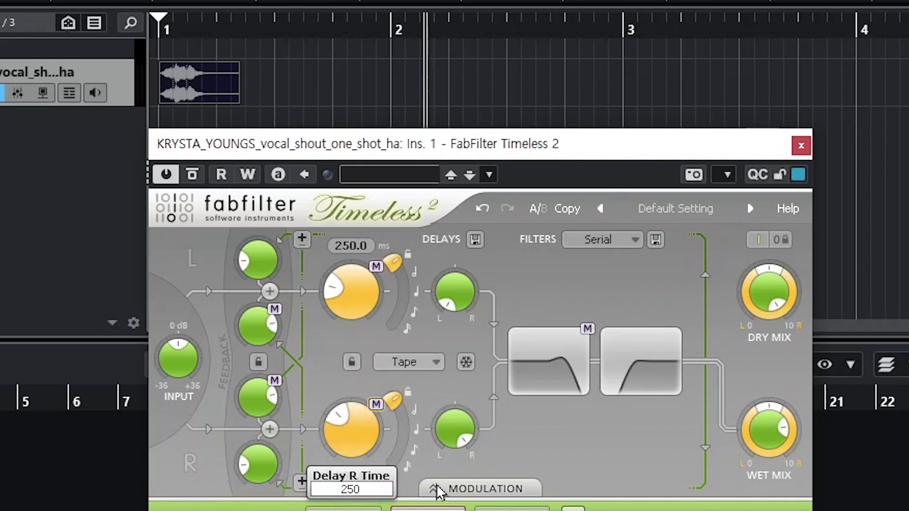
key(Return)
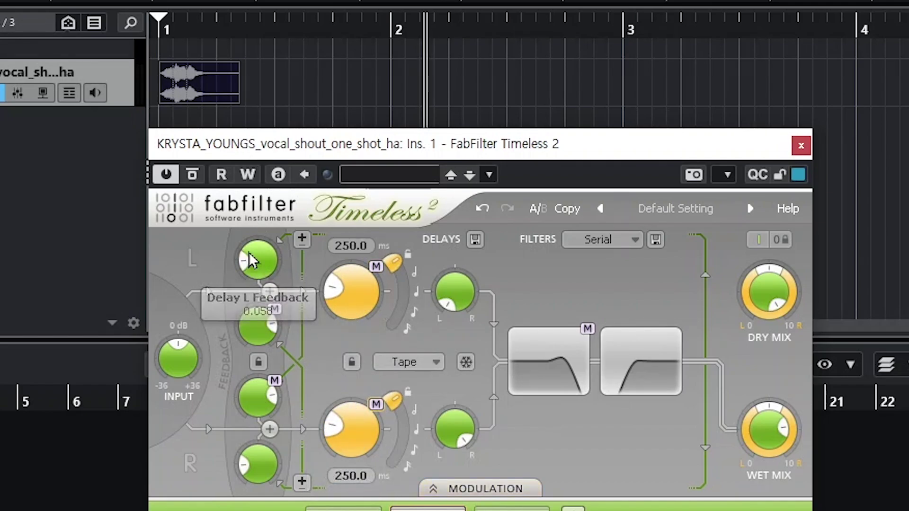
Play the sample from the start, and try raising the left delay's feedback to about 0.55 and the right delay's to a similar amount.
click(215, 24)
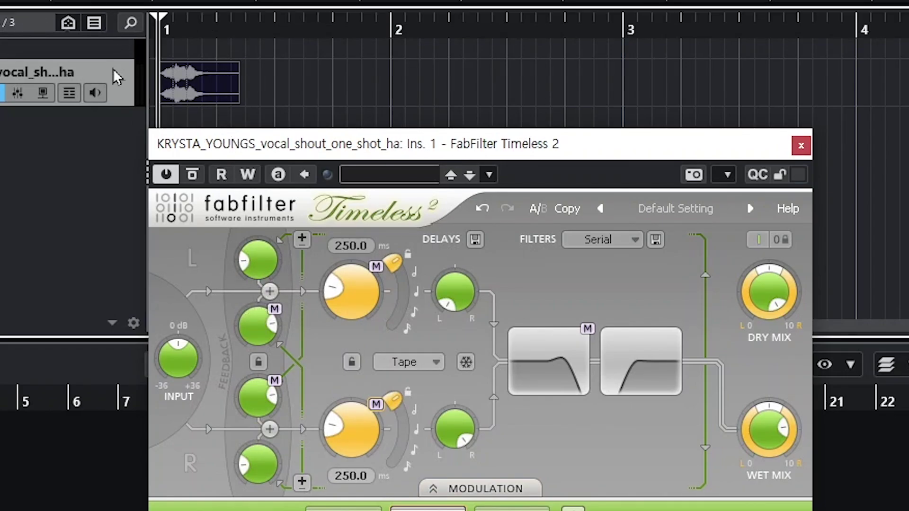
key(space)
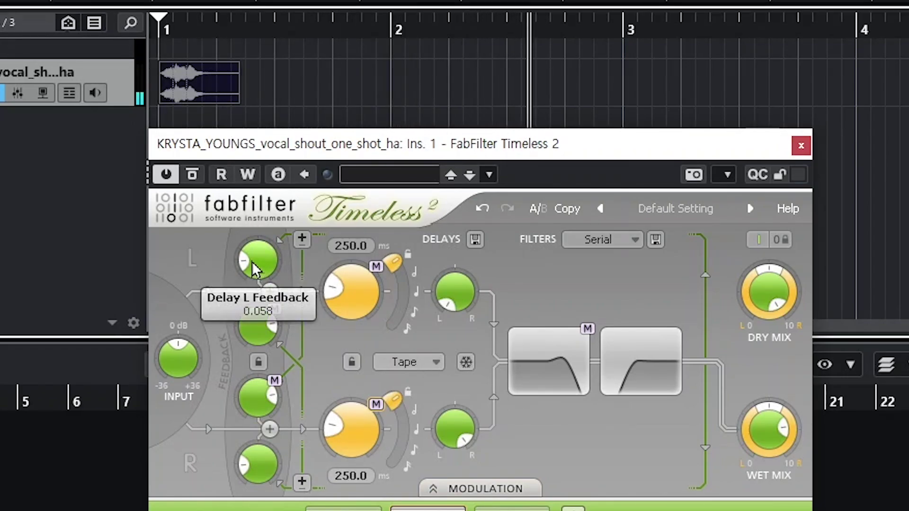
drag(252, 263, 271, 254)
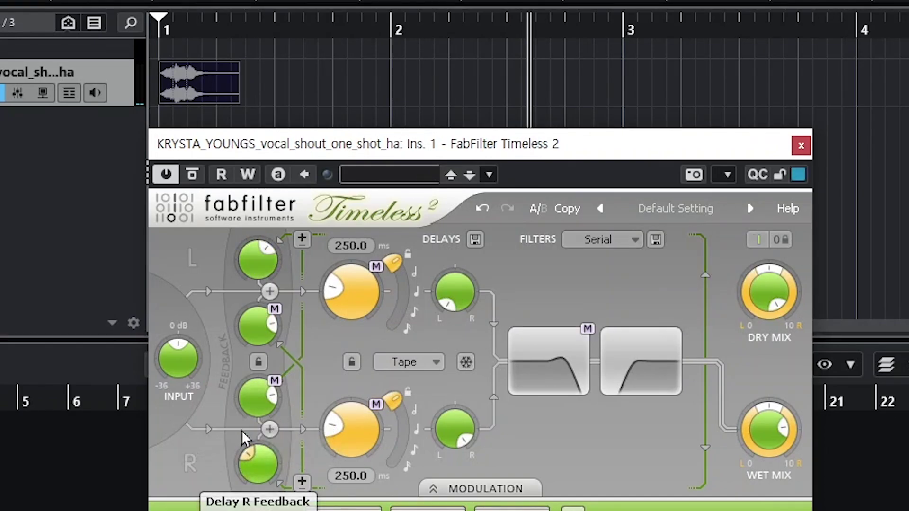
drag(241, 430, 273, 453)
Play the vocal sample from bar 1 again to hear the raised feedback.
click(200, 24)
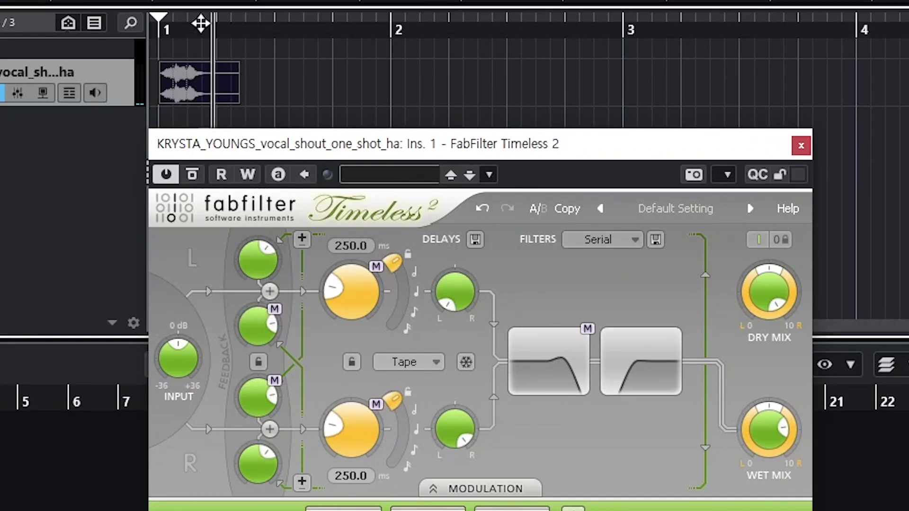
drag(200, 24, 160, 27)
key(space)
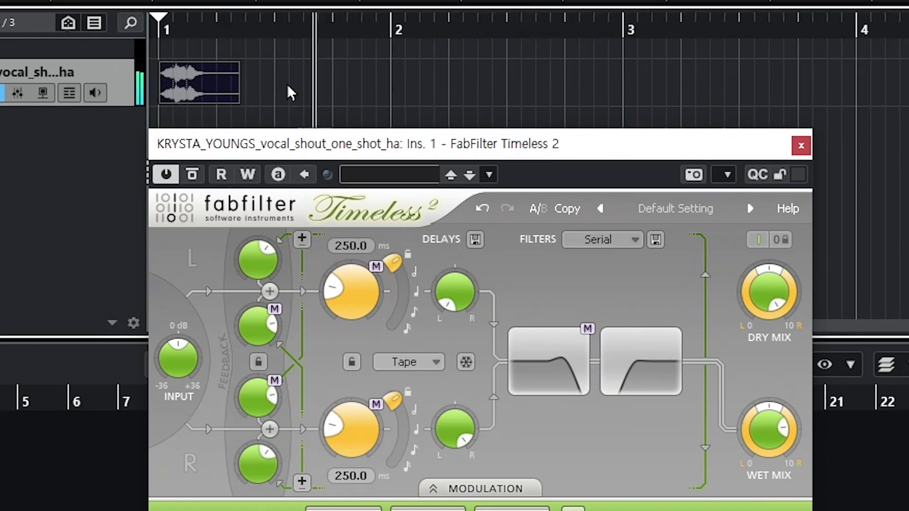
Lower the feedback of both delay lines to near zero, taking the left one to 0 and slightly back up.
mouse_move(260, 248)
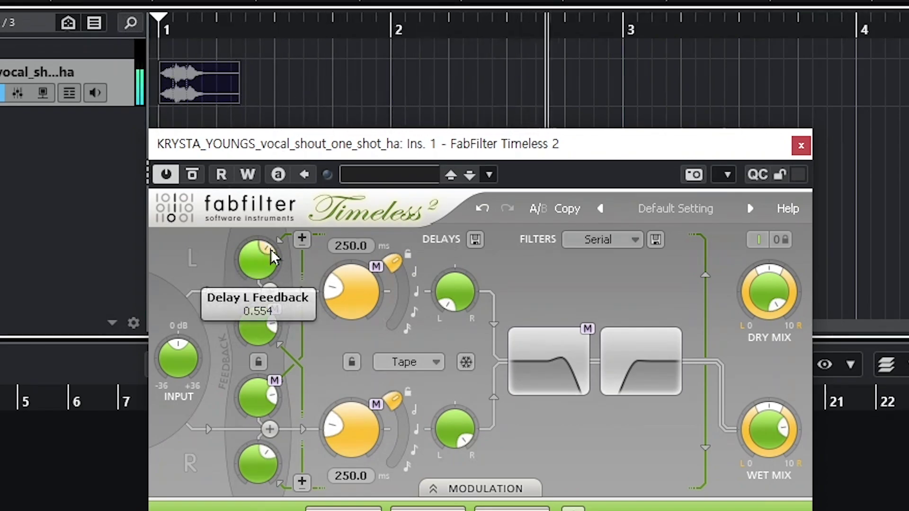
drag(271, 249, 243, 316)
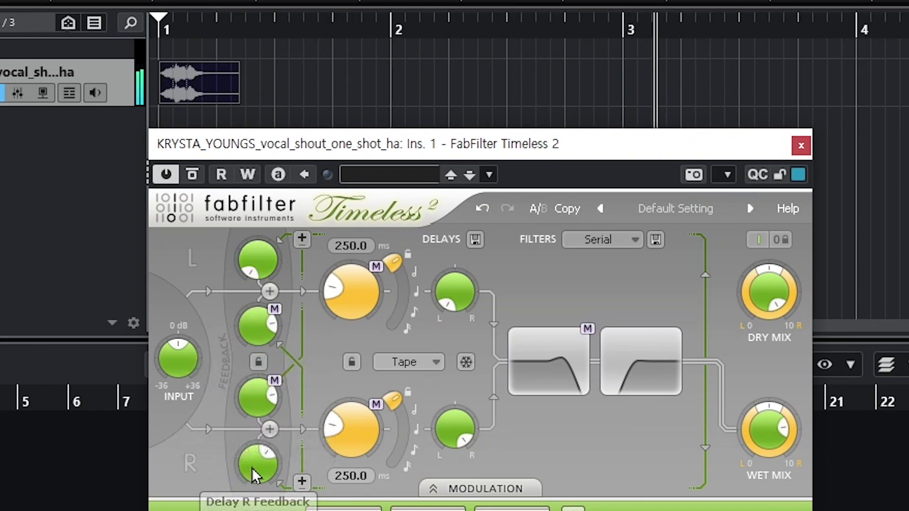
drag(252, 468, 231, 482)
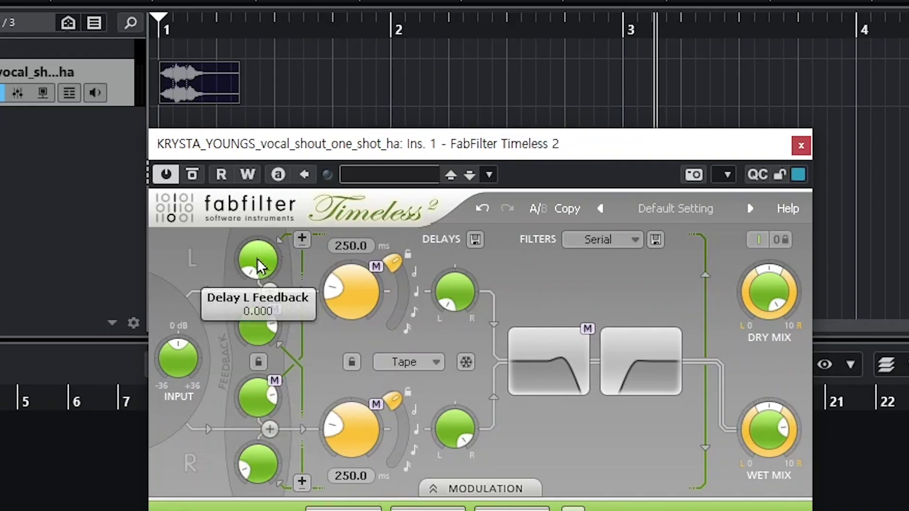
mouse_move(257, 259)
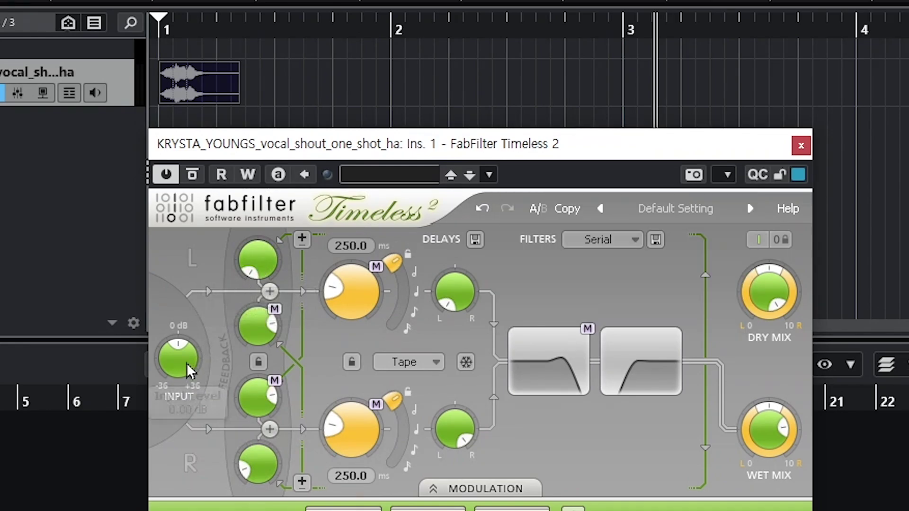
drag(252, 272, 241, 266)
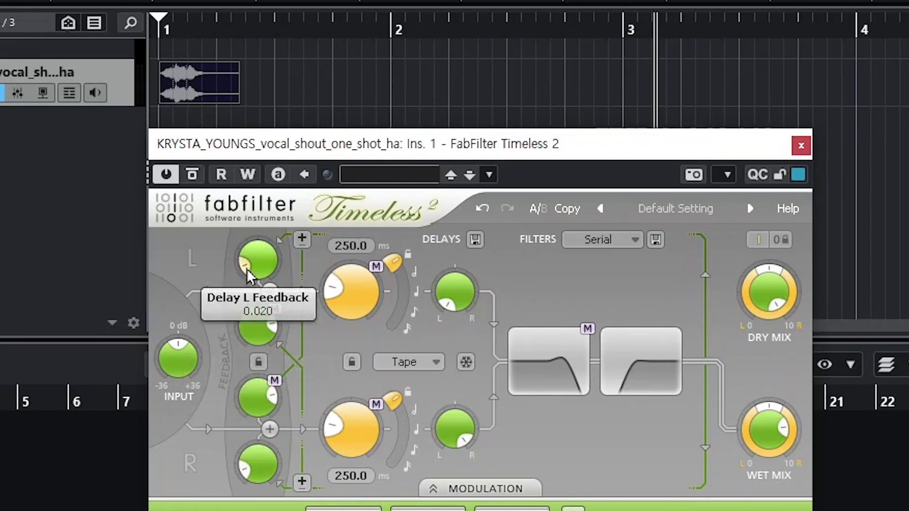
mouse_move(246, 268)
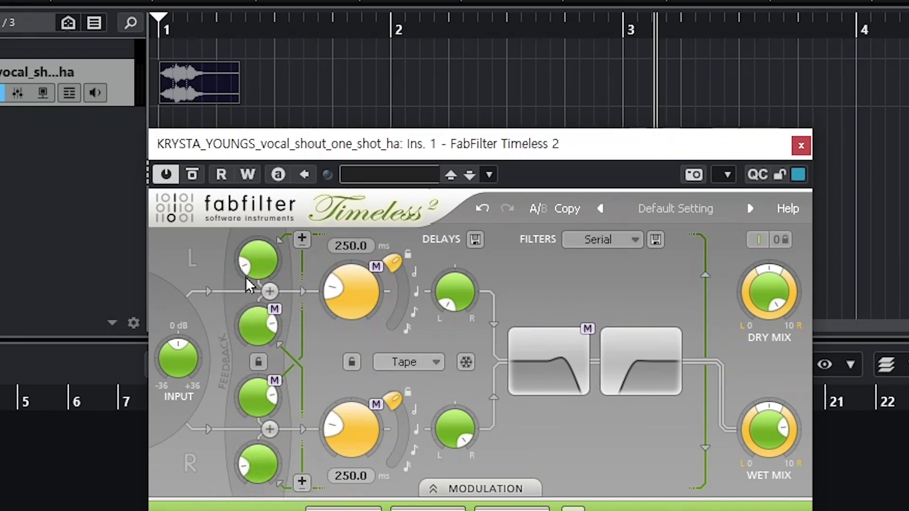
drag(245, 265, 239, 261)
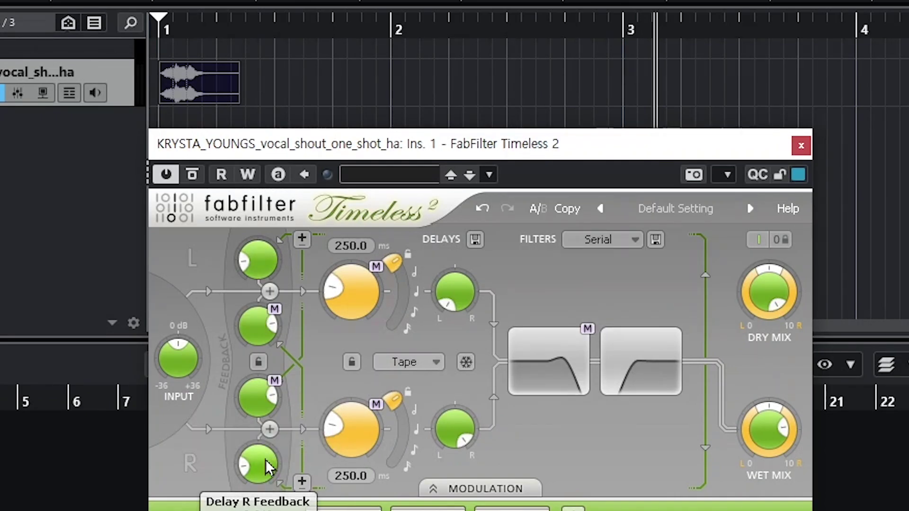
Examine the right delay's feedback, the cross feedback amounts of both delay lines and the input level.
mouse_move(266, 459)
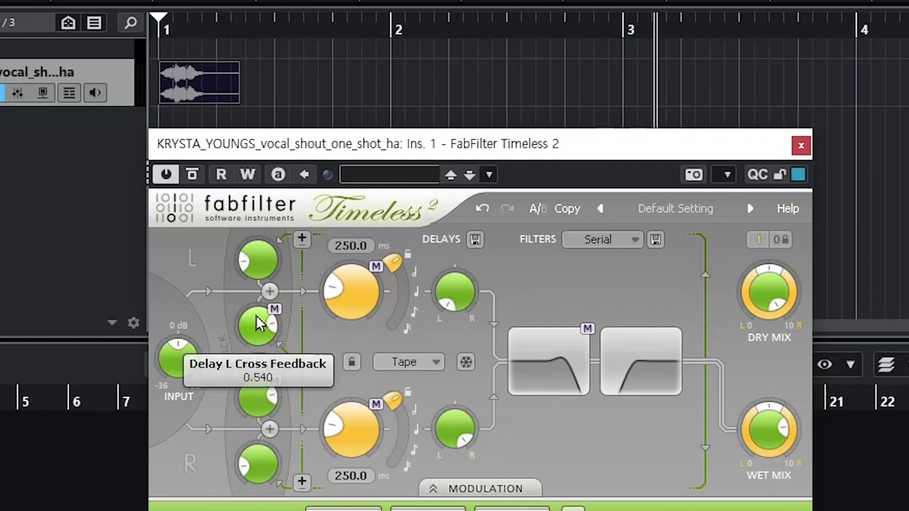
mouse_move(256, 317)
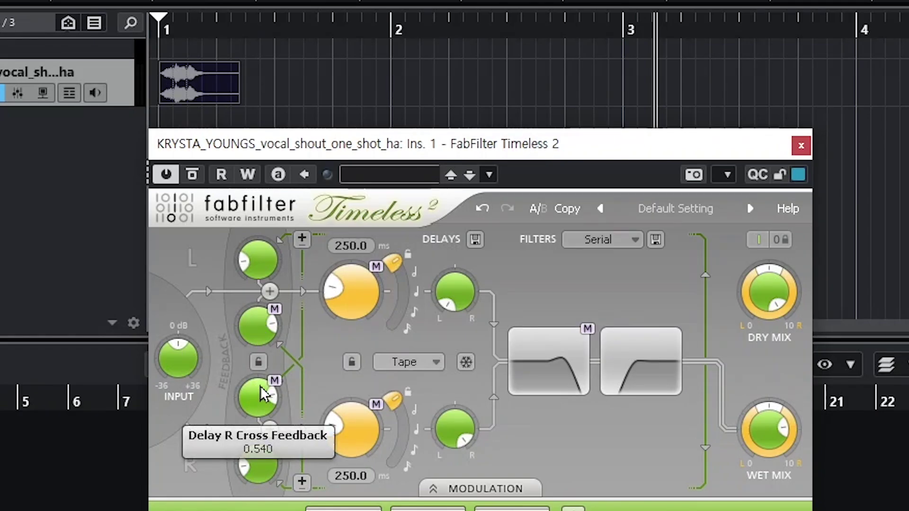
mouse_move(257, 403)
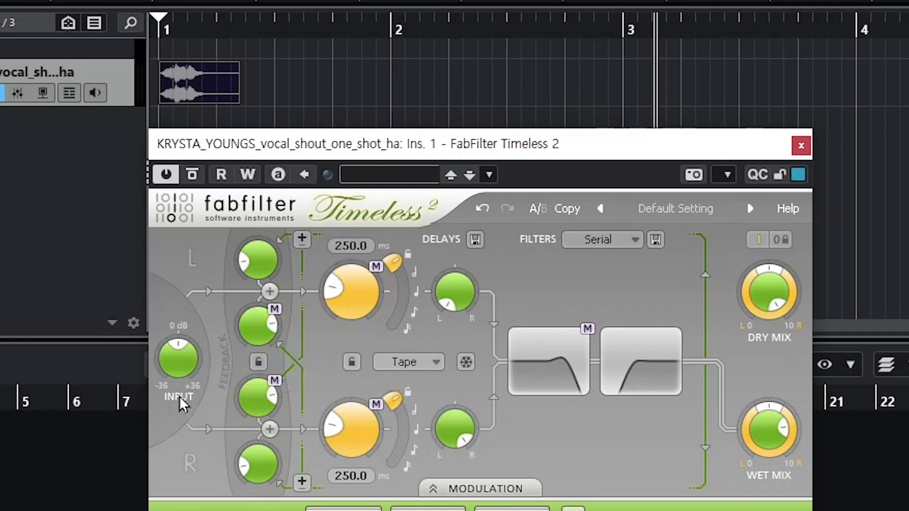
mouse_move(180, 344)
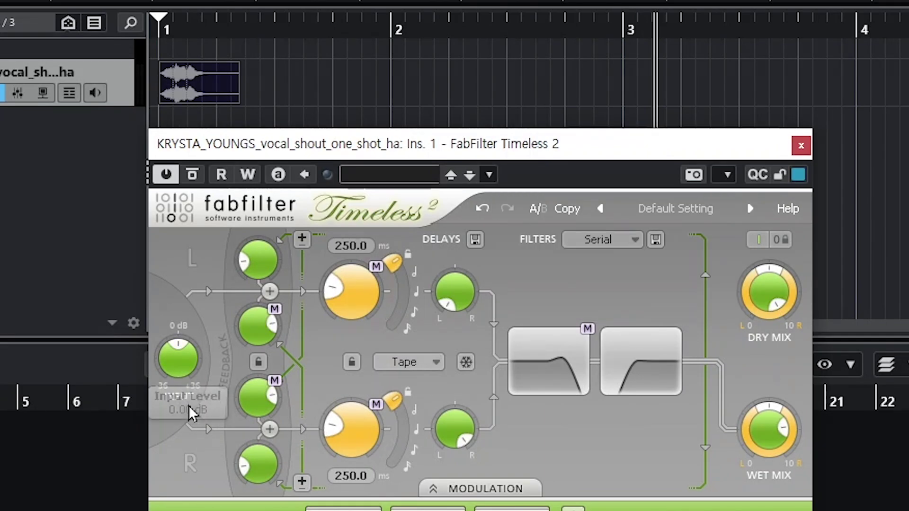
Lower the input level to about -23.66 dB and play the vocal sample from bar 1.
drag(171, 360, 171, 361)
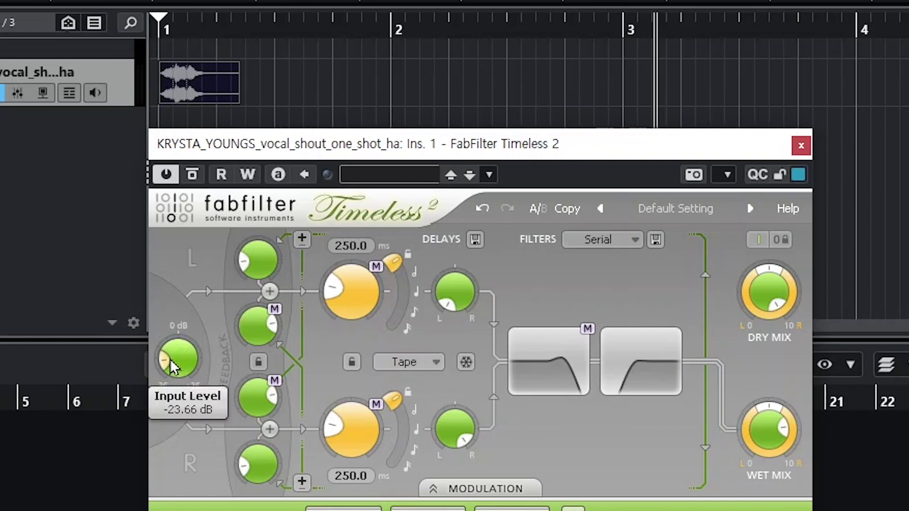
drag(182, 29, 142, 29)
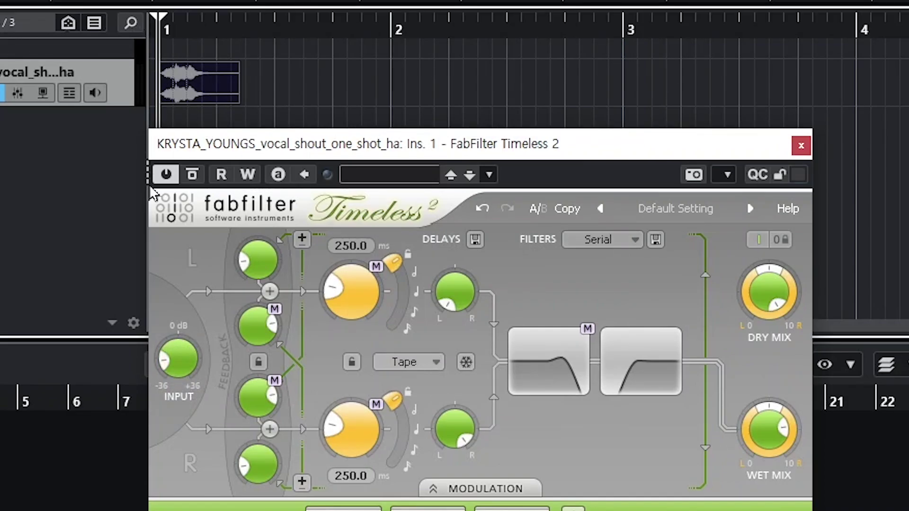
key(space)
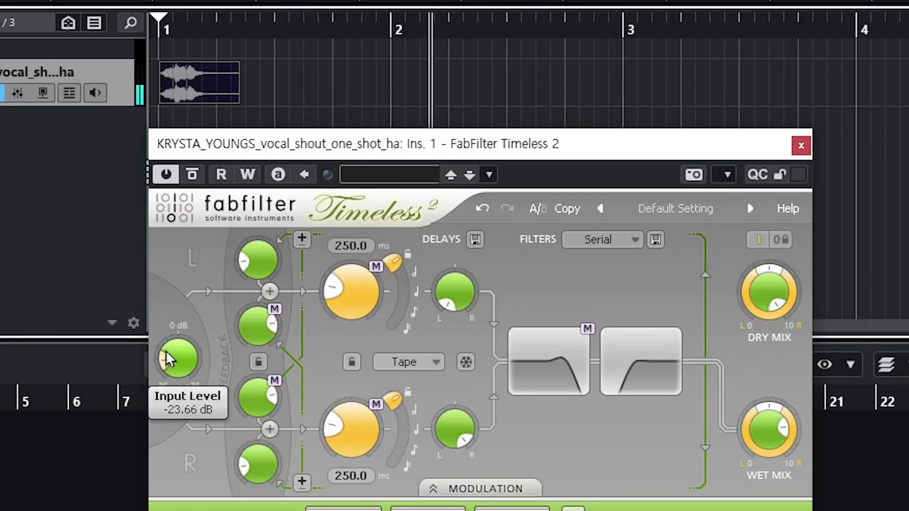
Raise the input level well above 0 dB and play the vocal sample from bar 1 again.
drag(166, 350, 197, 356)
click(217, 27)
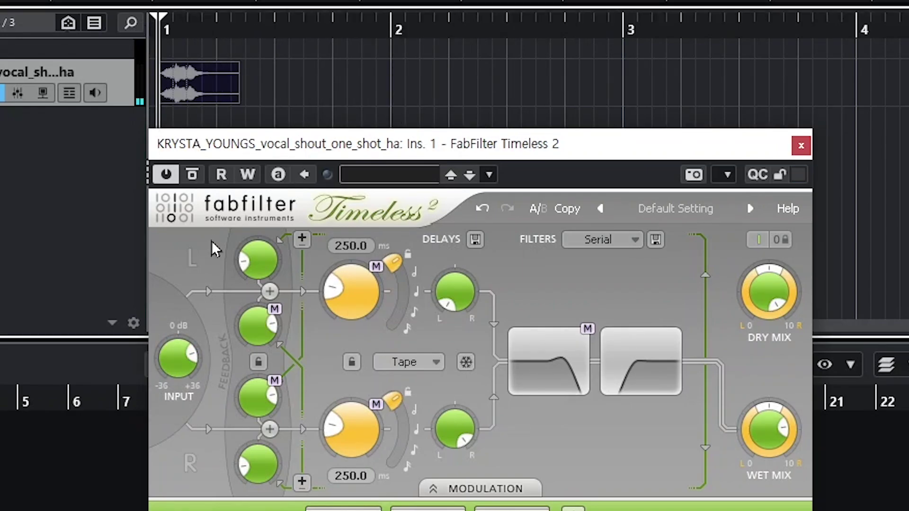
mouse_move(194, 356)
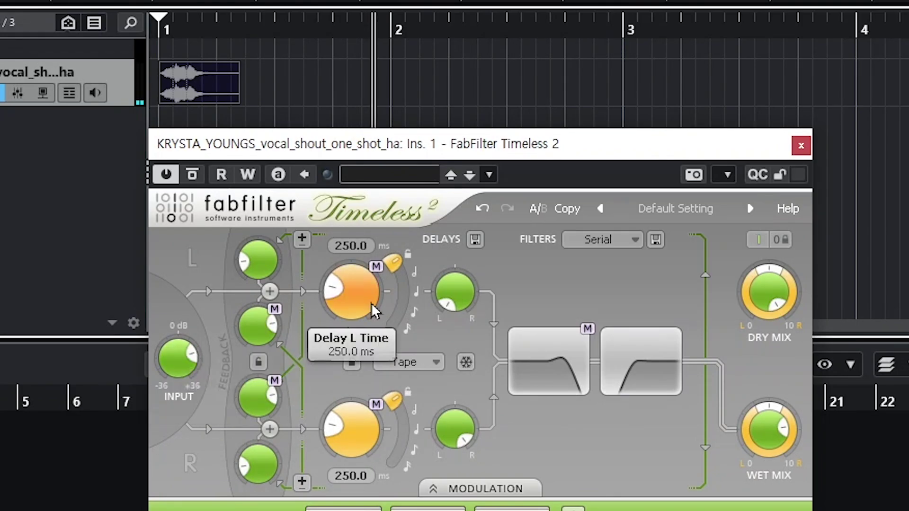
Examine the left delay's pan and the pan and level controls of the wet and dry mix.
mouse_move(462, 278)
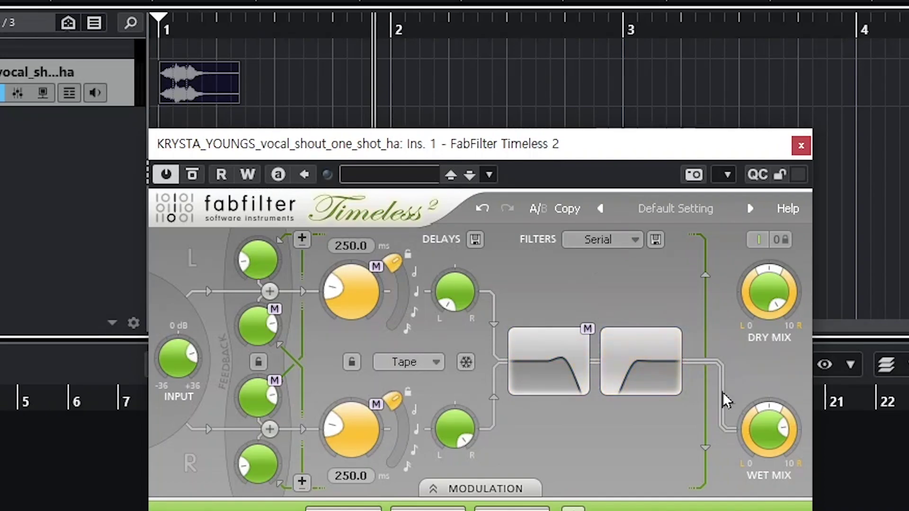
mouse_move(770, 456)
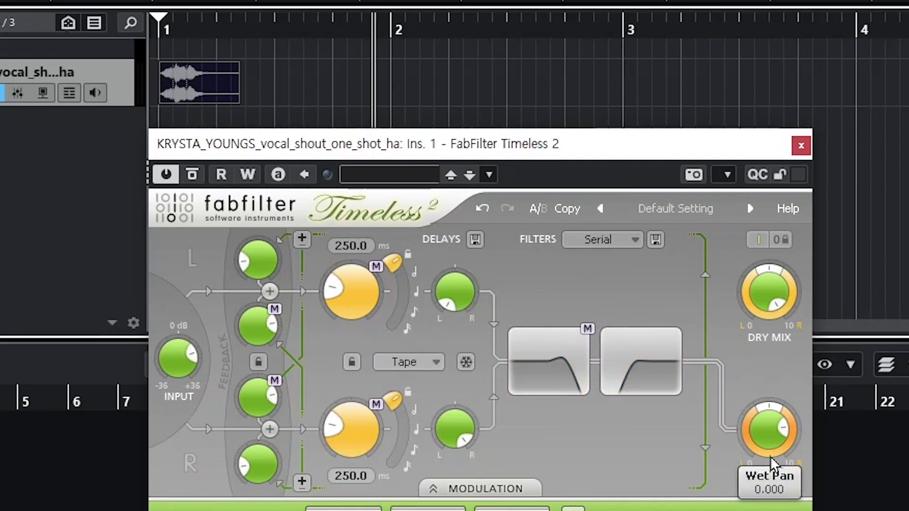
mouse_move(766, 431)
mouse_move(771, 308)
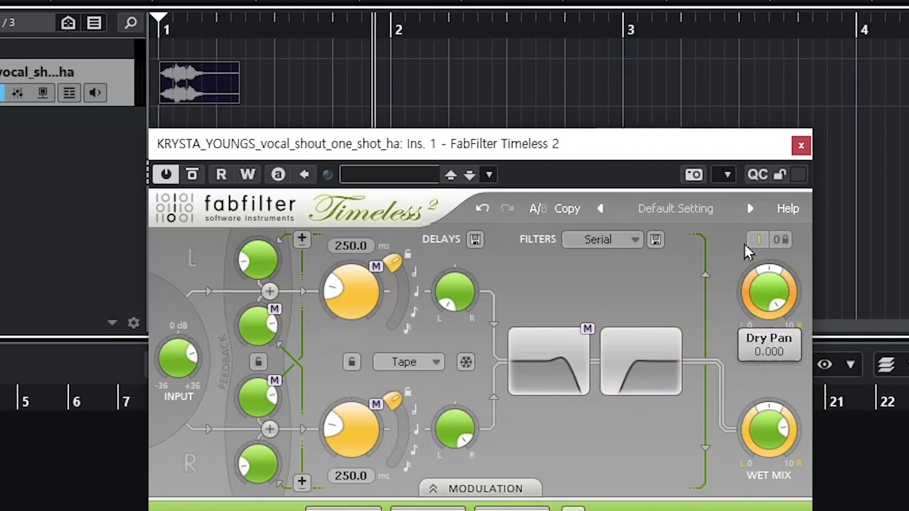
mouse_move(784, 280)
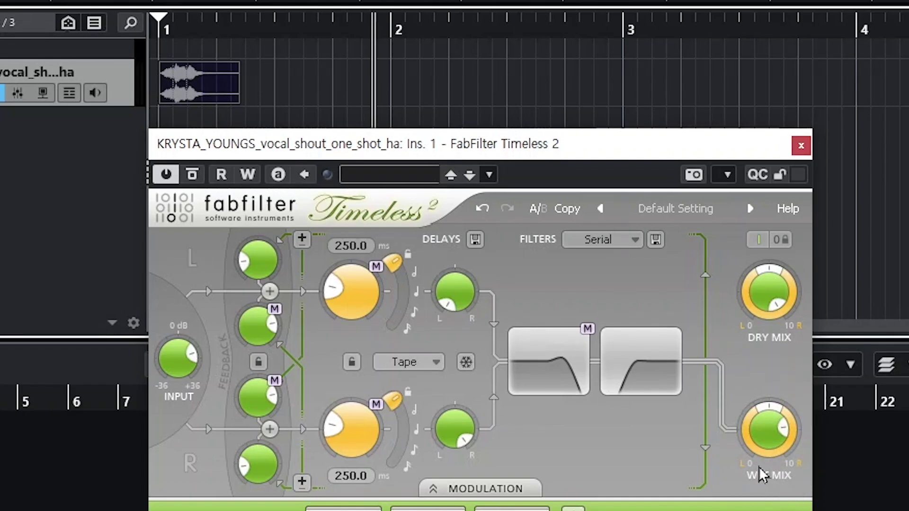
Shift the wet pan slightly off centre and reset it to 0, and lower the wet level a little.
mouse_move(776, 407)
mouse_down()
mouse_move(788, 417)
mouse_move(768, 399)
mouse_move(751, 421)
mouse_move(753, 404)
mouse_move(772, 412)
mouse_up()
double_click(771, 407)
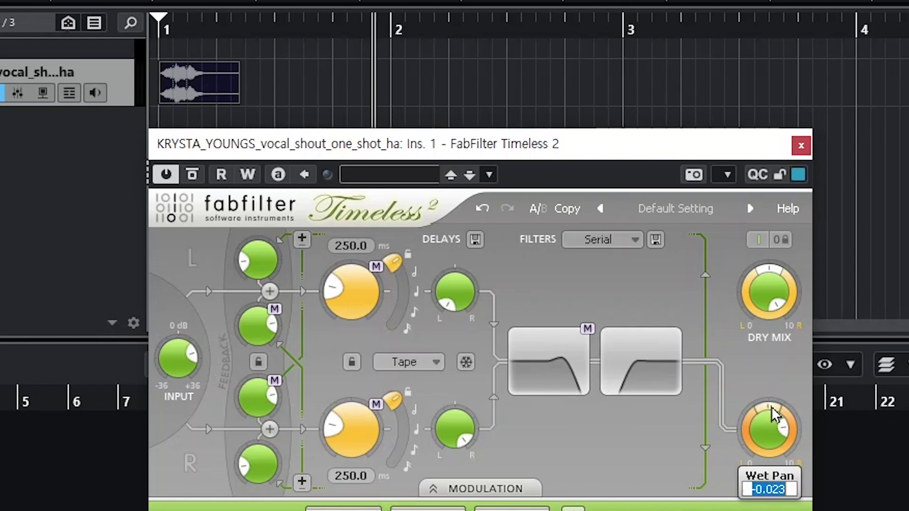
text(0)
key(Return)
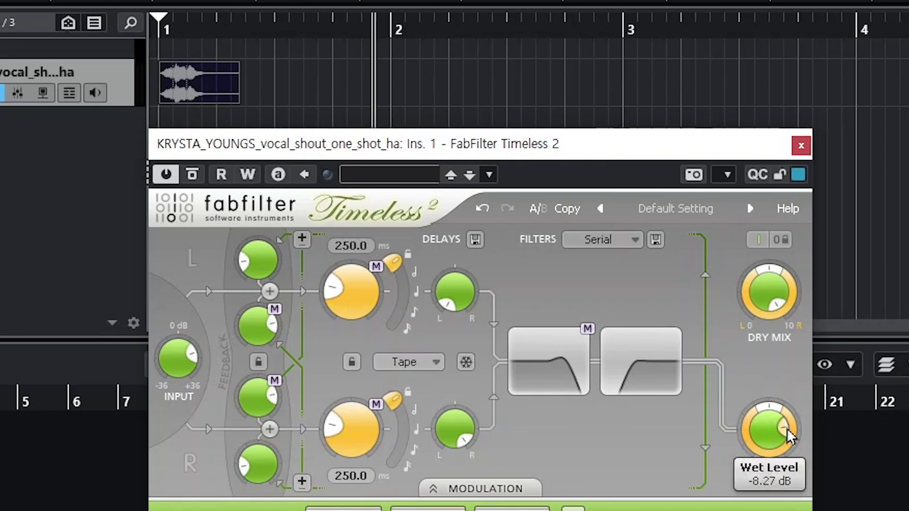
drag(787, 428, 793, 438)
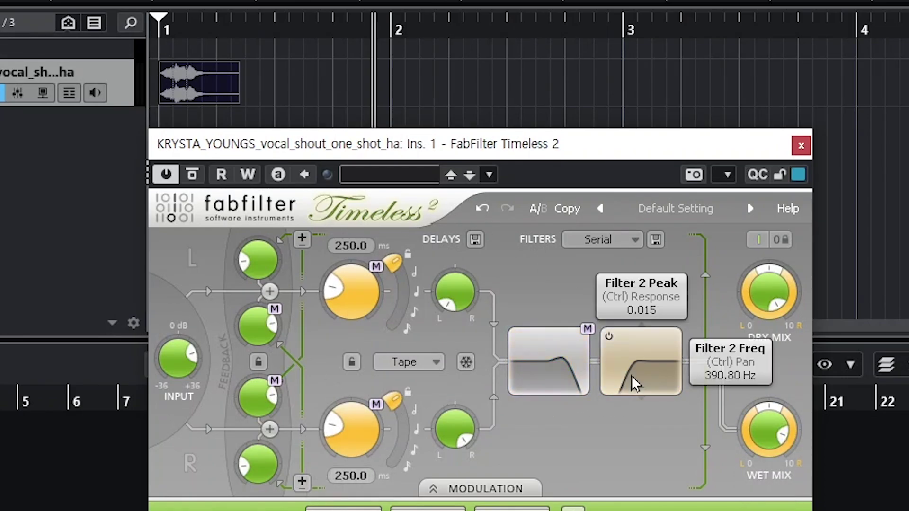
drag(783, 435, 783, 438)
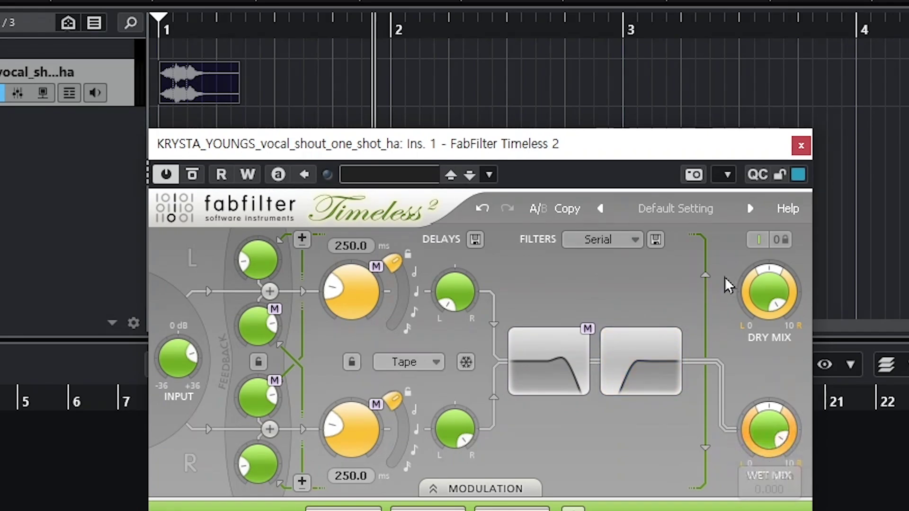
Read the explanation of the Dry Enabled switch, and turn the dry signal off and back on.
mouse_move(776, 430)
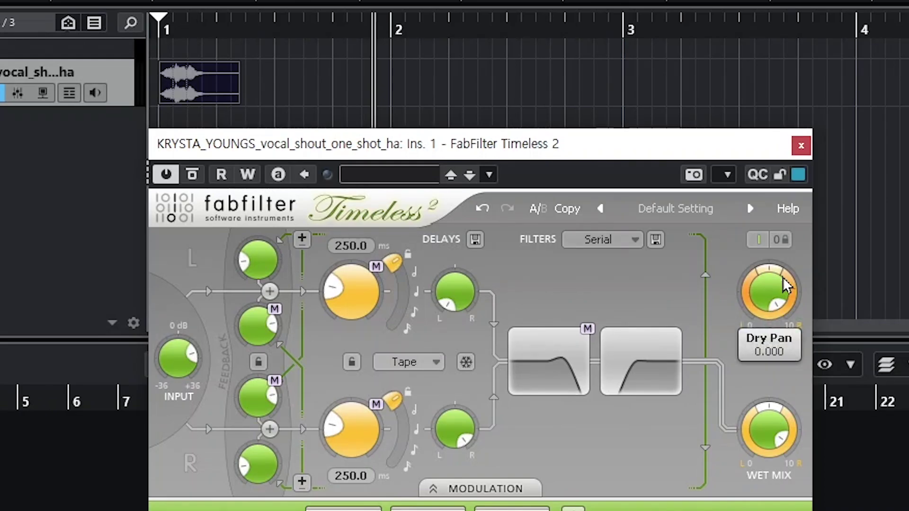
mouse_move(783, 242)
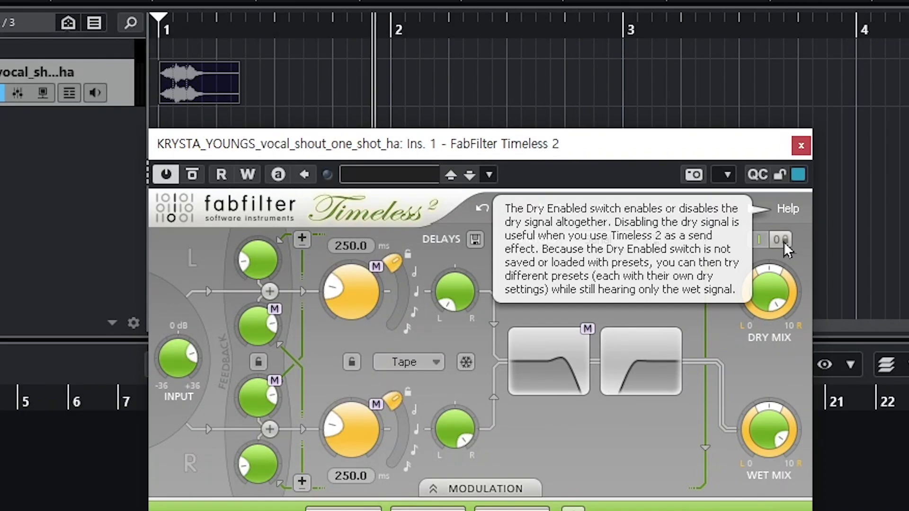
click(787, 237)
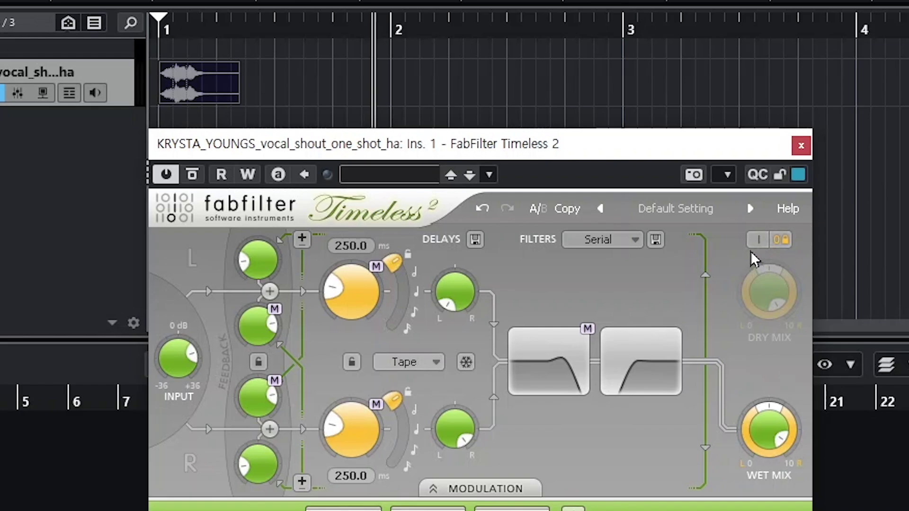
click(756, 240)
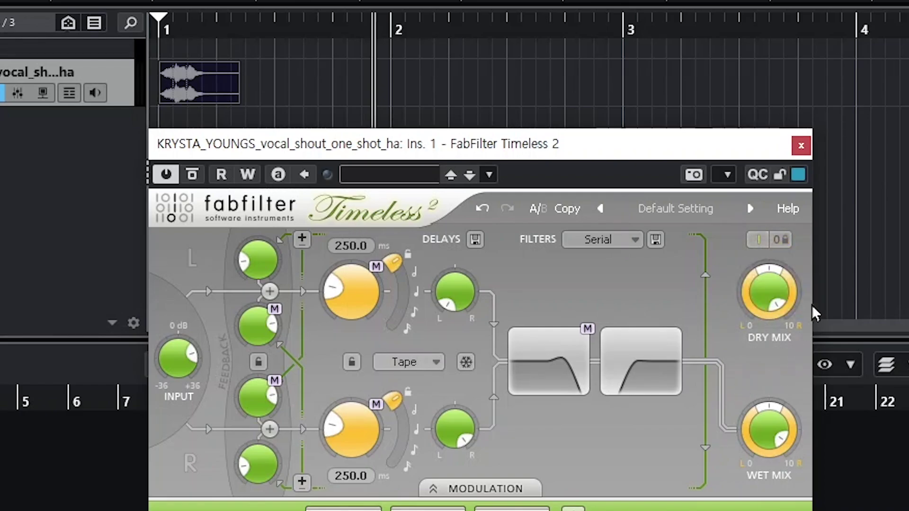
mouse_move(773, 307)
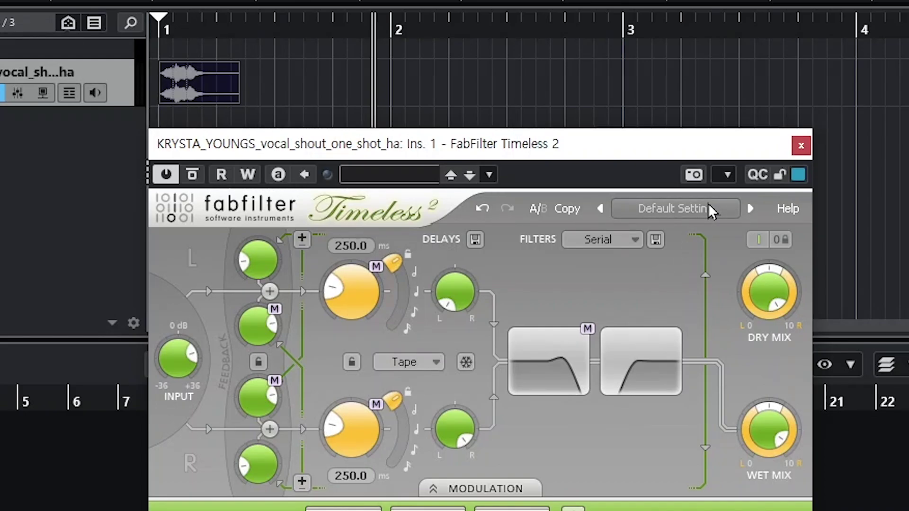
Browse the factory preset categories from Allround to Reverb and close the list without loading a preset.
click(683, 208)
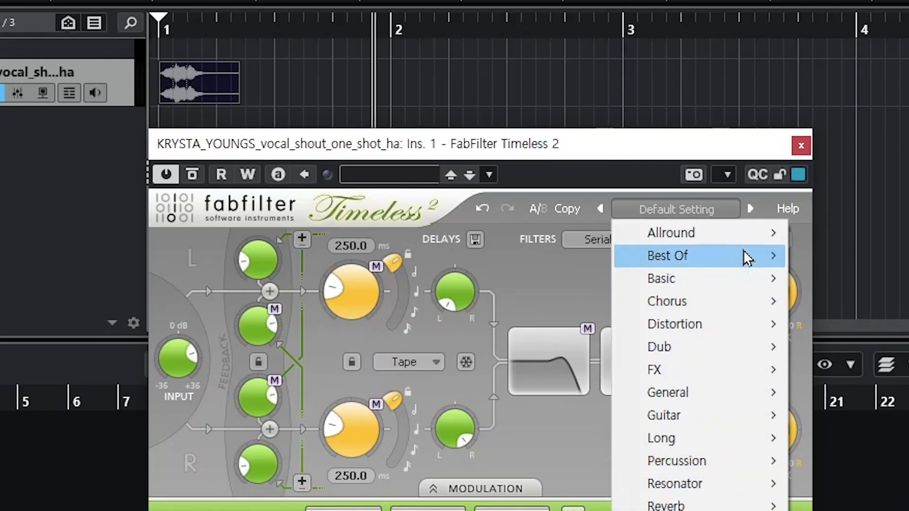
mouse_move(733, 233)
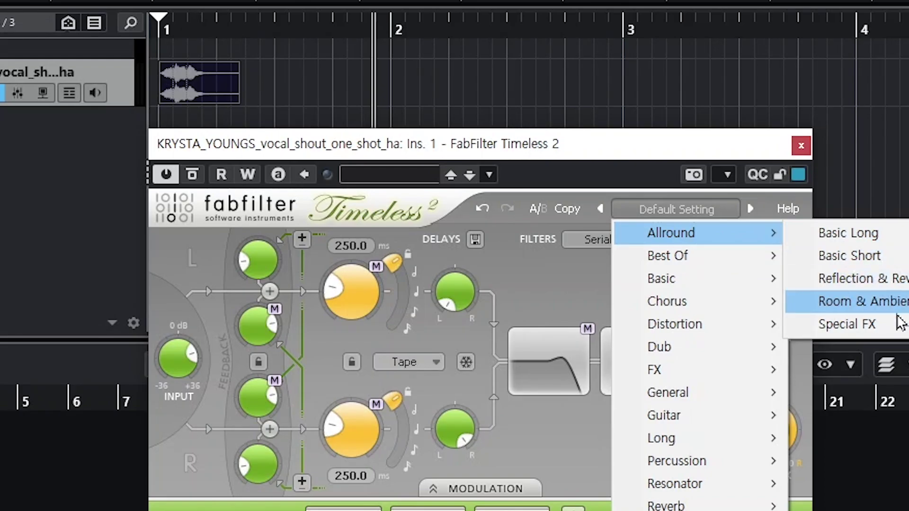
mouse_move(744, 260)
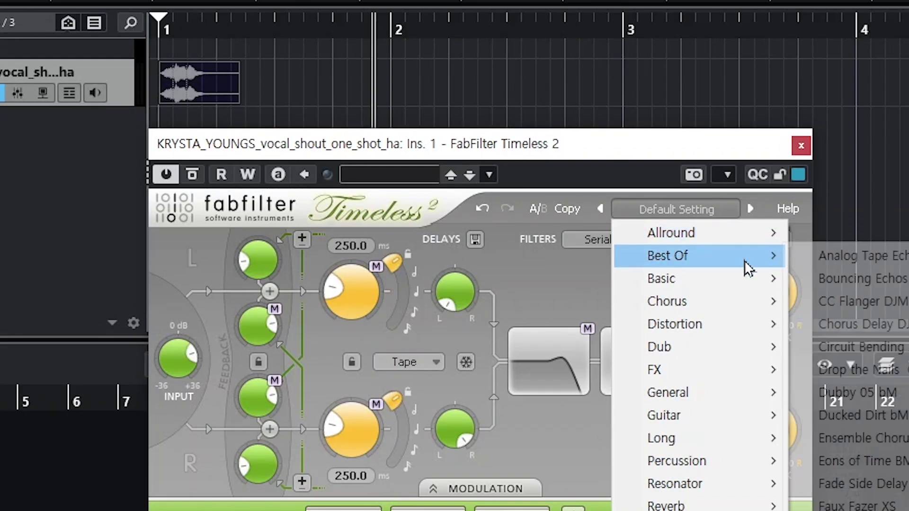
mouse_move(692, 278)
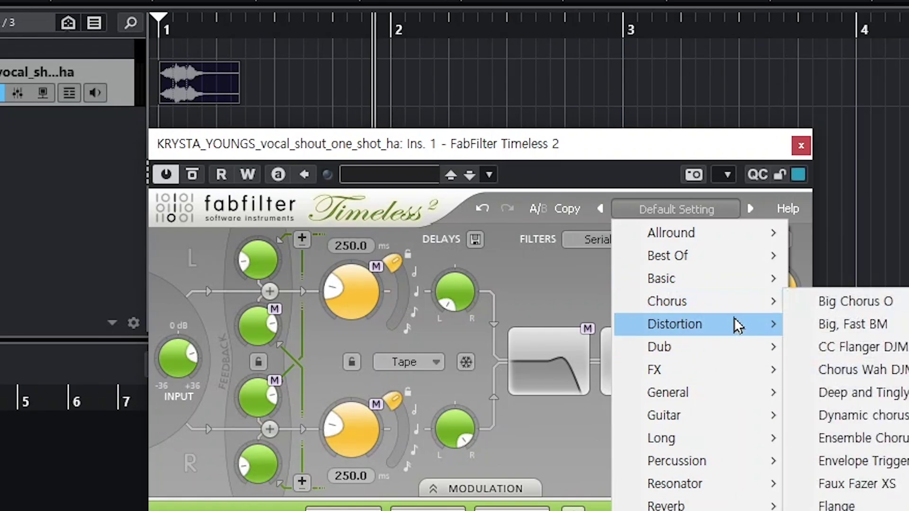
mouse_move(734, 318)
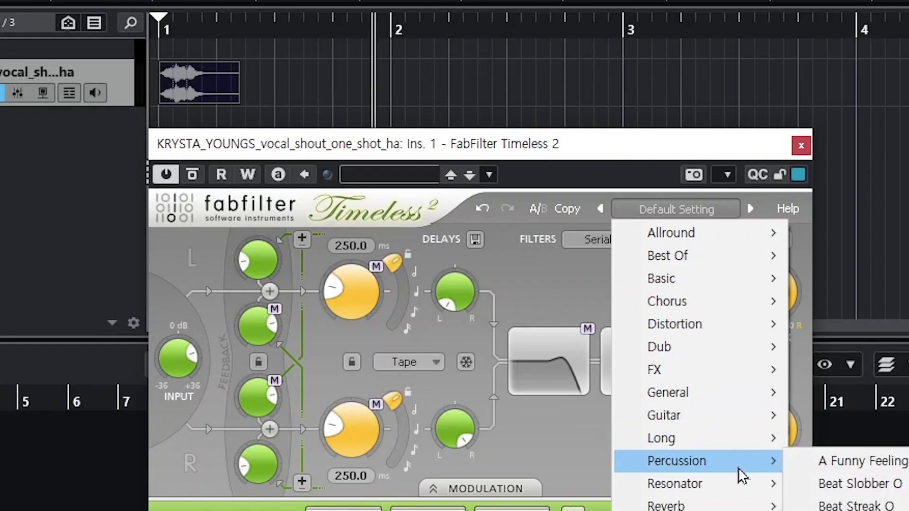
mouse_move(735, 487)
mouse_move(738, 505)
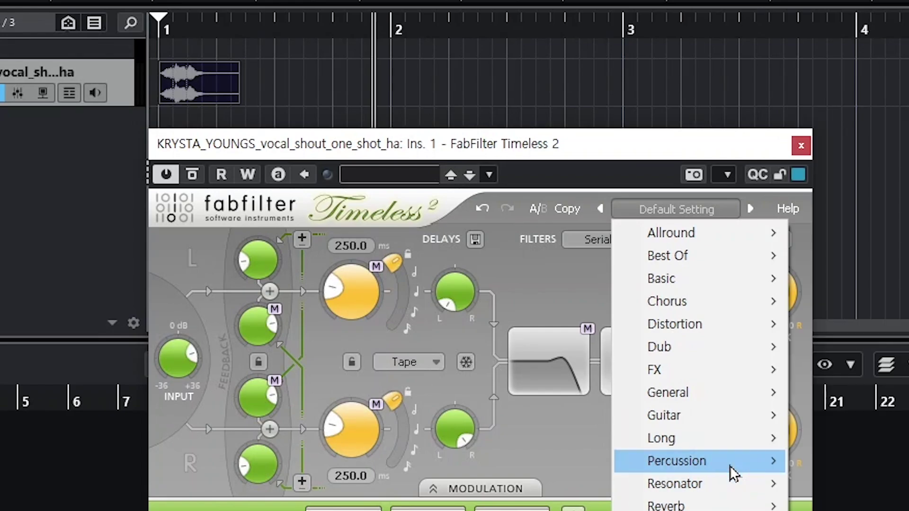
mouse_move(720, 416)
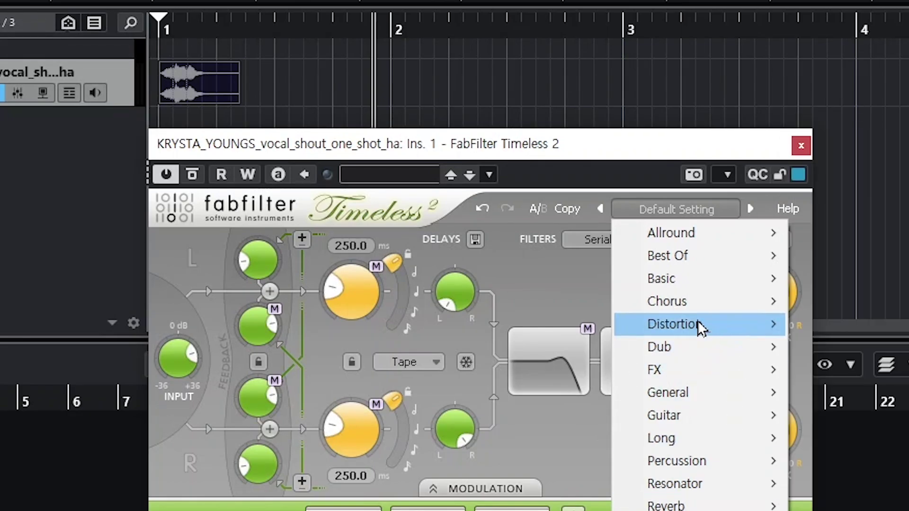
mouse_move(720, 296)
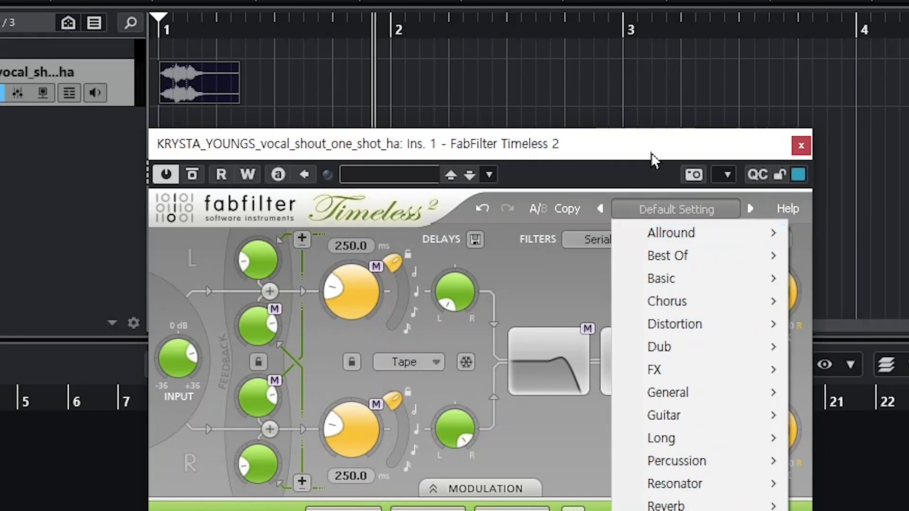
click(682, 509)
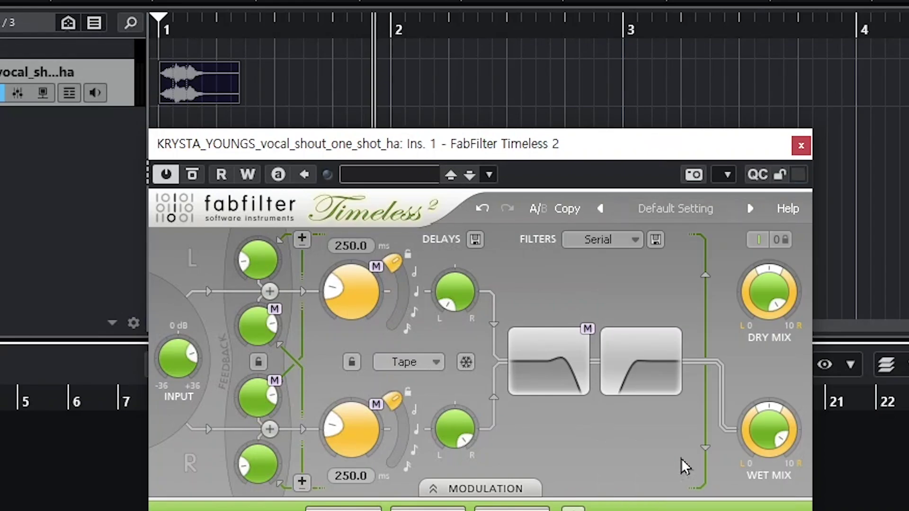